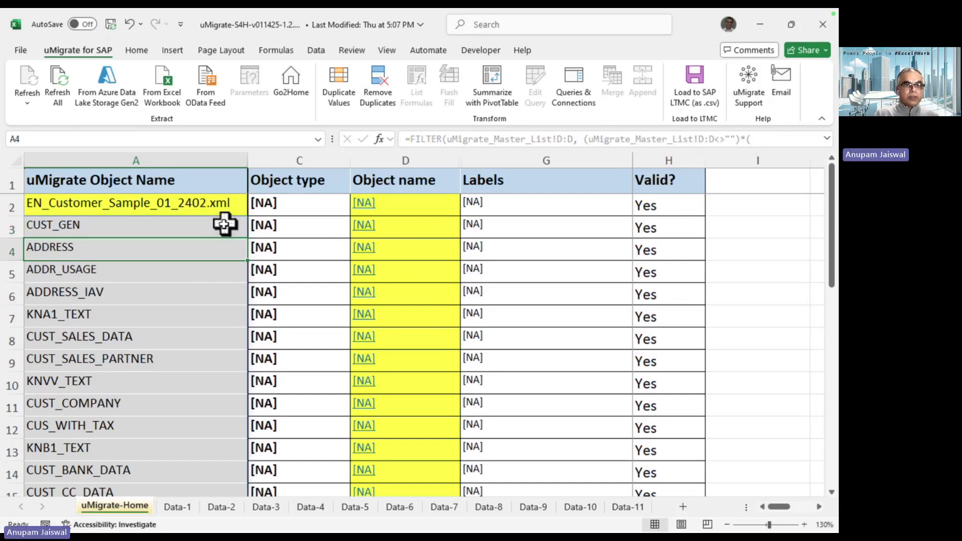
Set the migration object in A2 to EN_Product_Sample_01_2402.xml.
{"action": "left_click", "coordinate": [209, 206]}
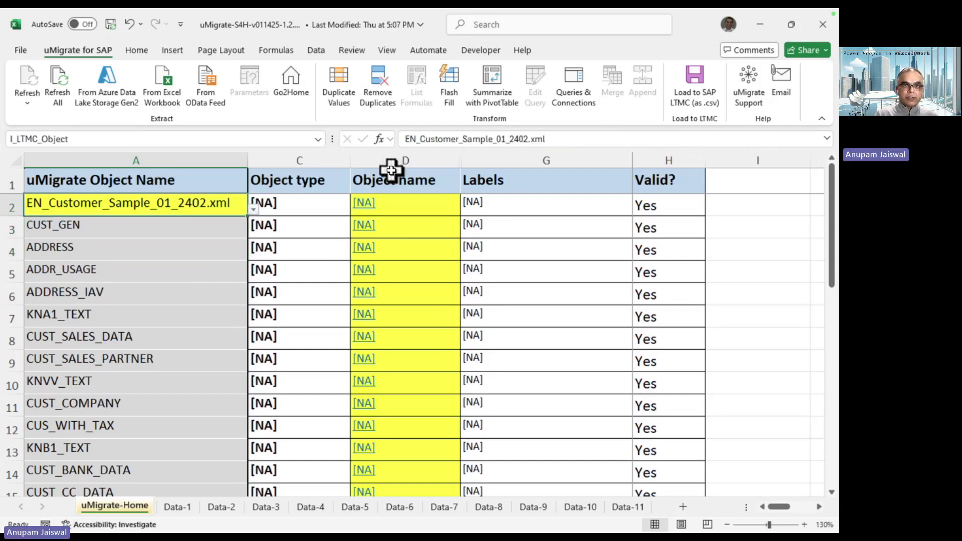
{"action": "left_click_drag", "start_coordinate": [420, 139], "coordinate": [580, 141]}
{"action": "type", "text": "Prod"}
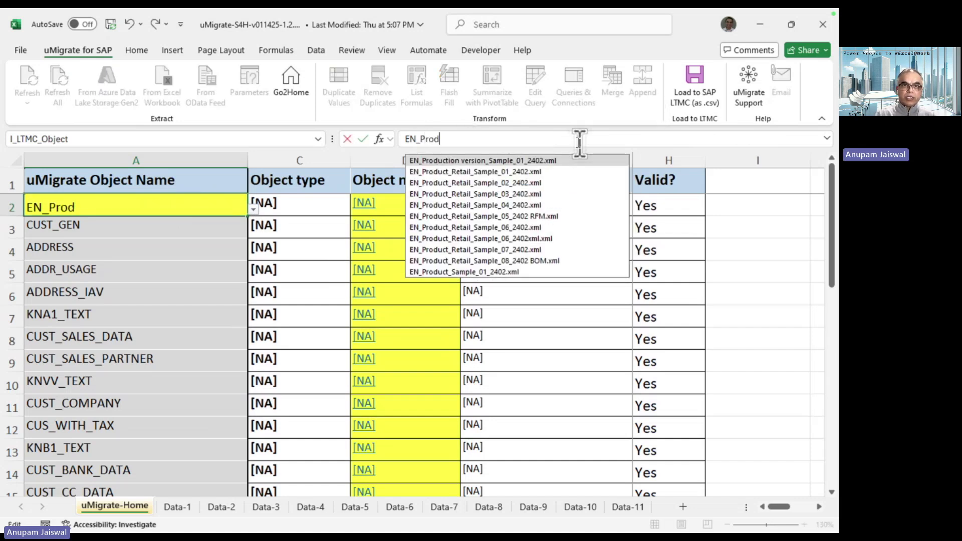
{"action": "left_click", "coordinate": [532, 272]}
Review the material tables listed in column A, such as MARA, MATLWH and MARM.
{"action": "left_click", "coordinate": [86, 323]}
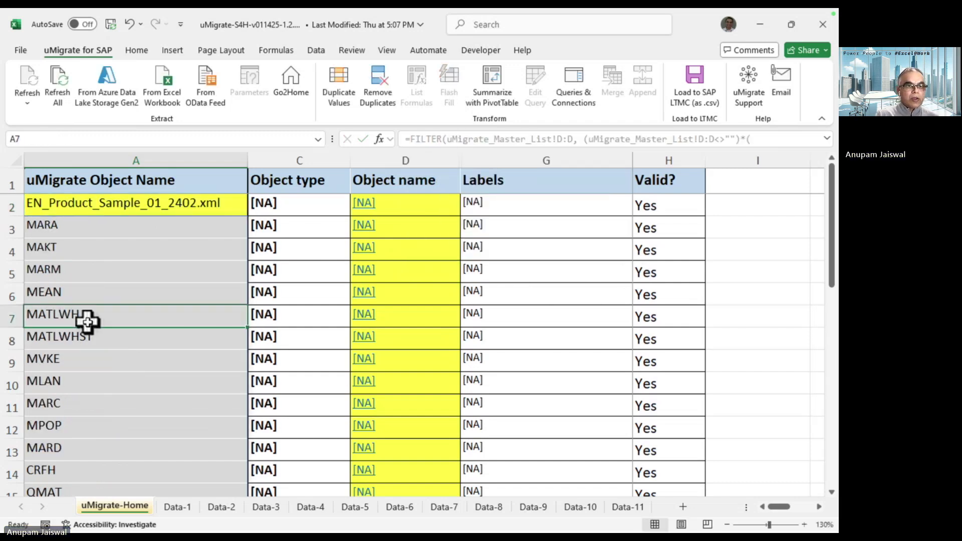
{"action": "left_click", "coordinate": [127, 256]}
{"action": "left_click", "coordinate": [135, 233]}
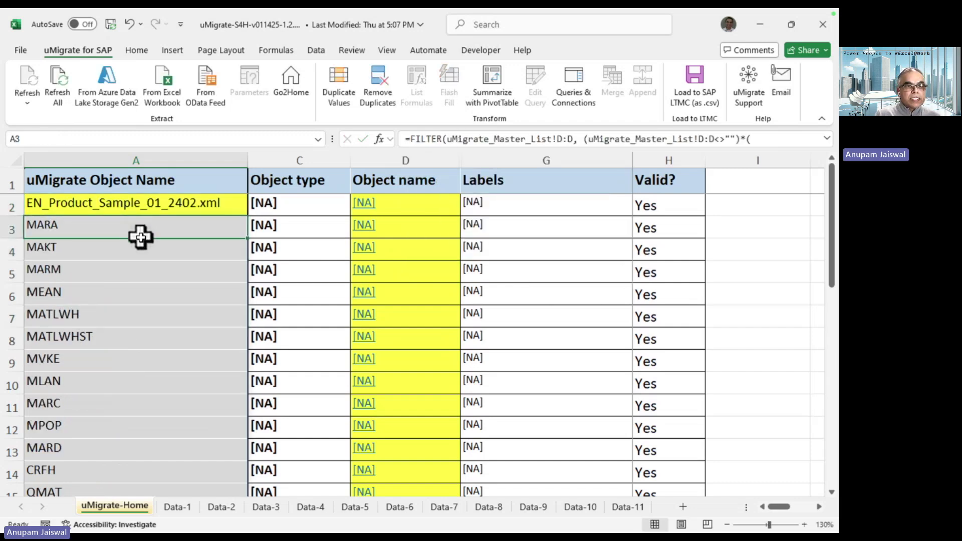
{"action": "left_click", "coordinate": [137, 324]}
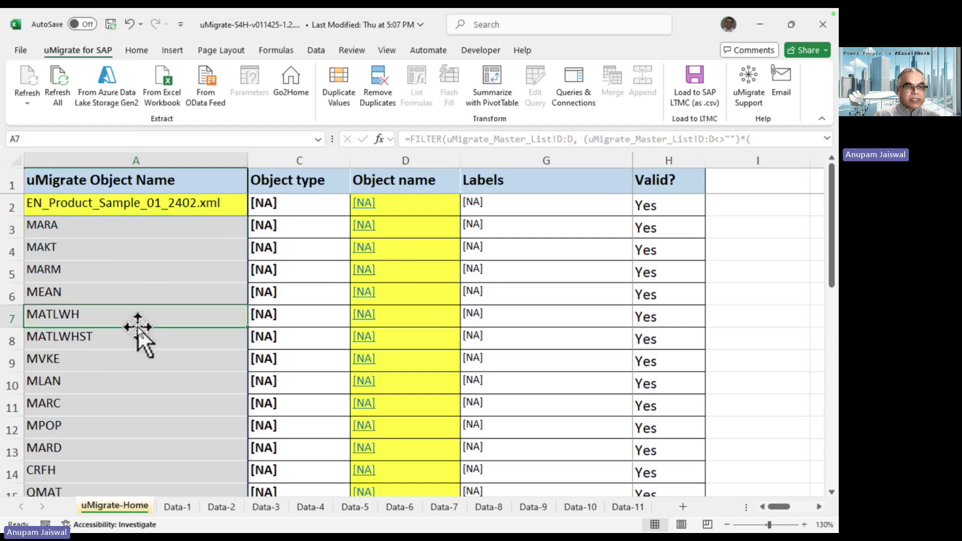
{"action": "scroll", "coordinate": [138, 327], "scroll_direction": "down", "scroll_amount": 4}
{"action": "scroll", "coordinate": [137, 327], "scroll_direction": "up", "scroll_amount": 4}
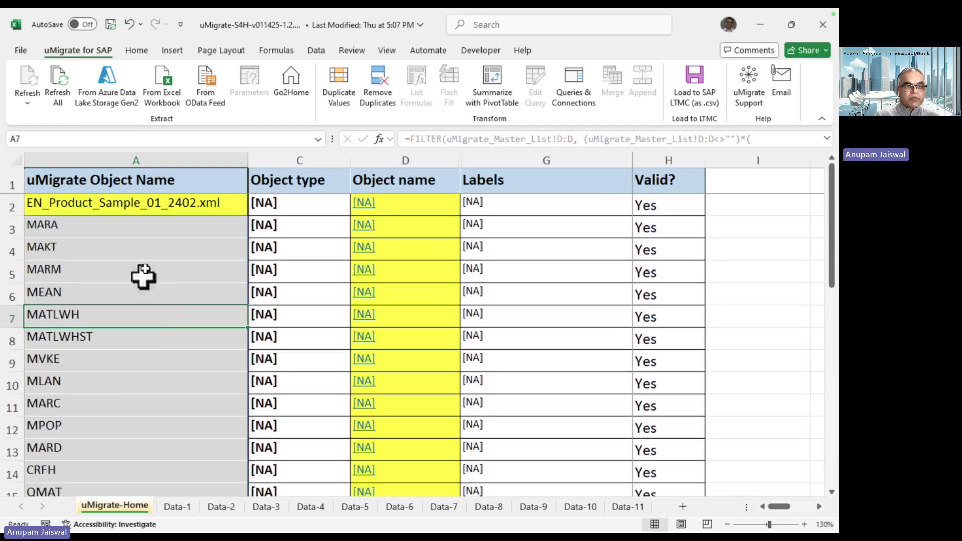
{"action": "left_click", "coordinate": [161, 230]}
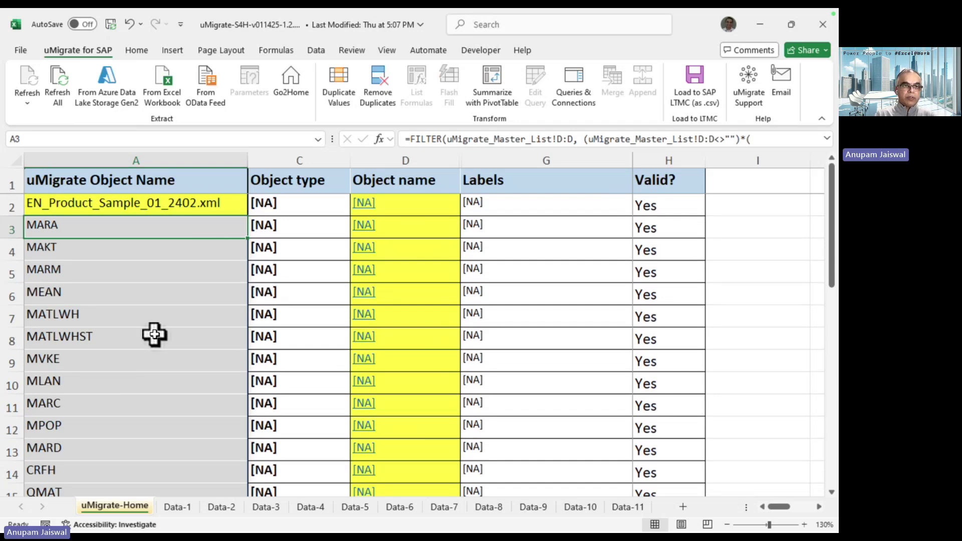
{"action": "left_click", "coordinate": [162, 279]}
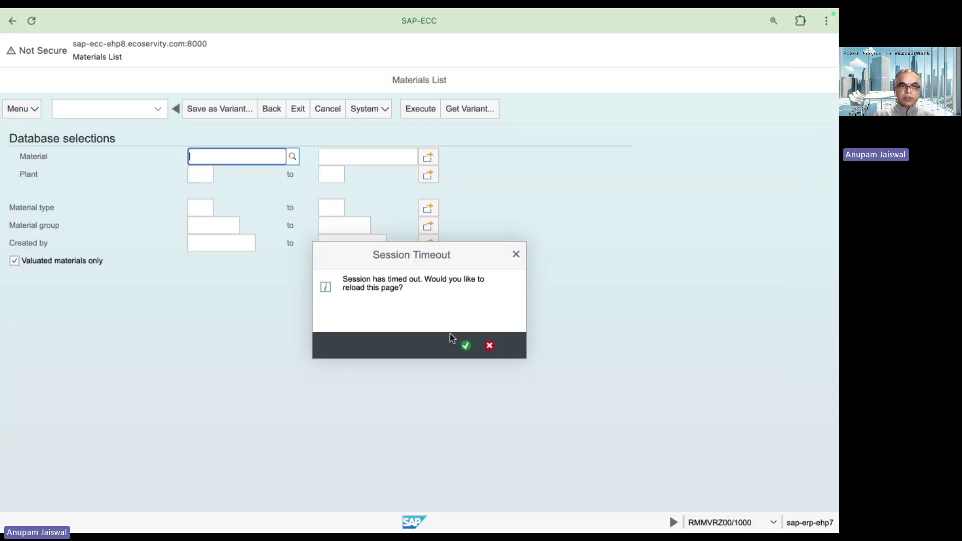
Reload the timed-out SAP page and log on with the saved credentials.
{"action": "left_click", "coordinate": [466, 345]}
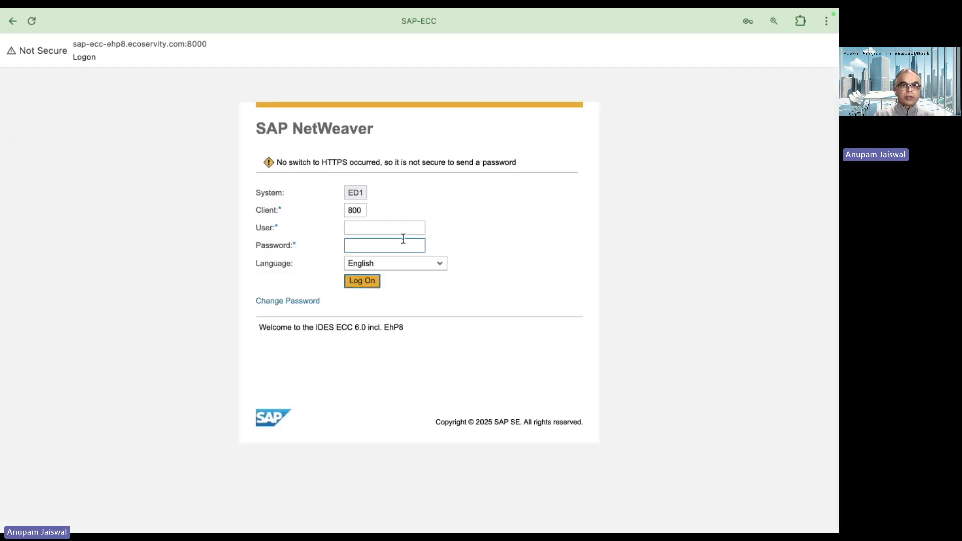
{"action": "left_click", "coordinate": [389, 228]}
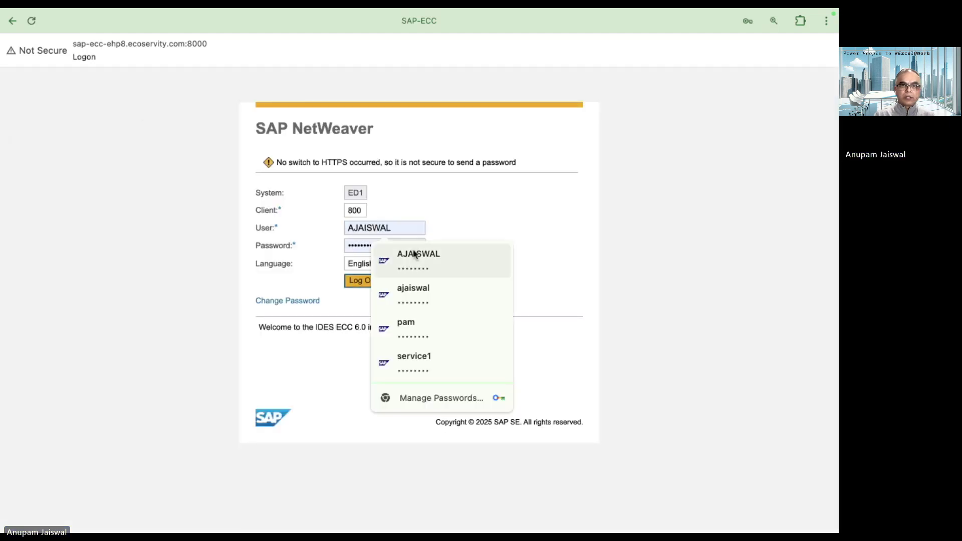
{"action": "left_click", "coordinate": [416, 257]}
{"action": "left_click", "coordinate": [362, 281]}
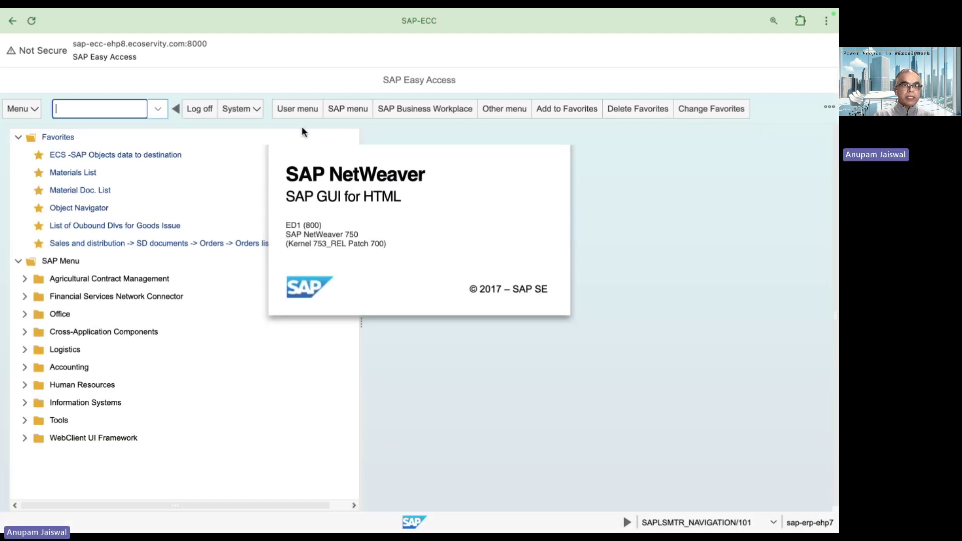
Count table MARA's entries (22,554) in /nse16n General Table Display, then return to Excel.
{"action": "type", "text": "/nse16n"}
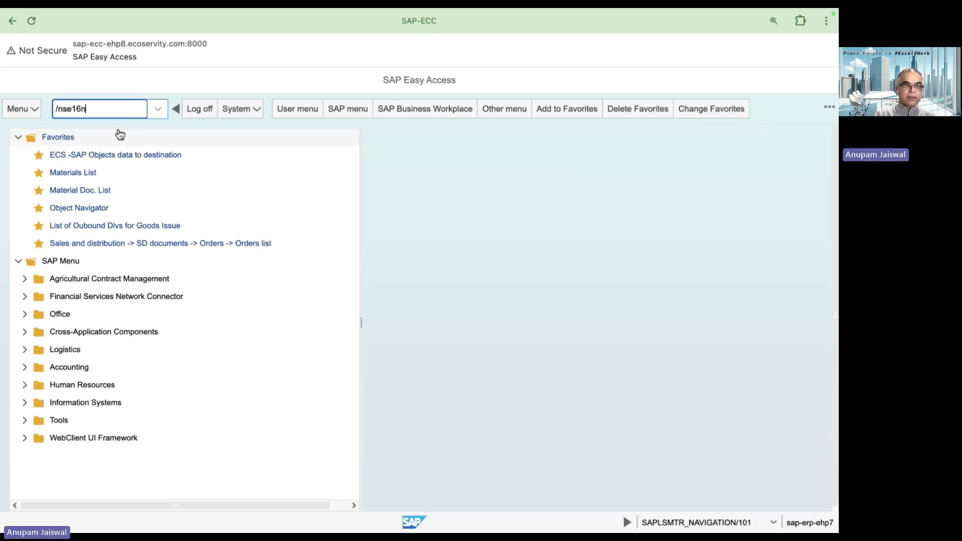
{"action": "key", "text": "Return"}
{"action": "type", "text": "MARA"}
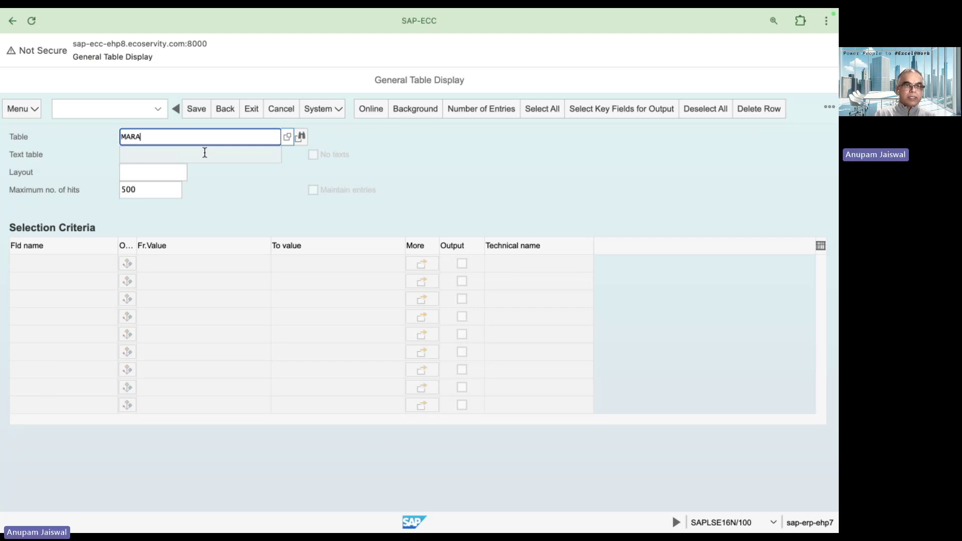
{"action": "key", "text": "Return"}
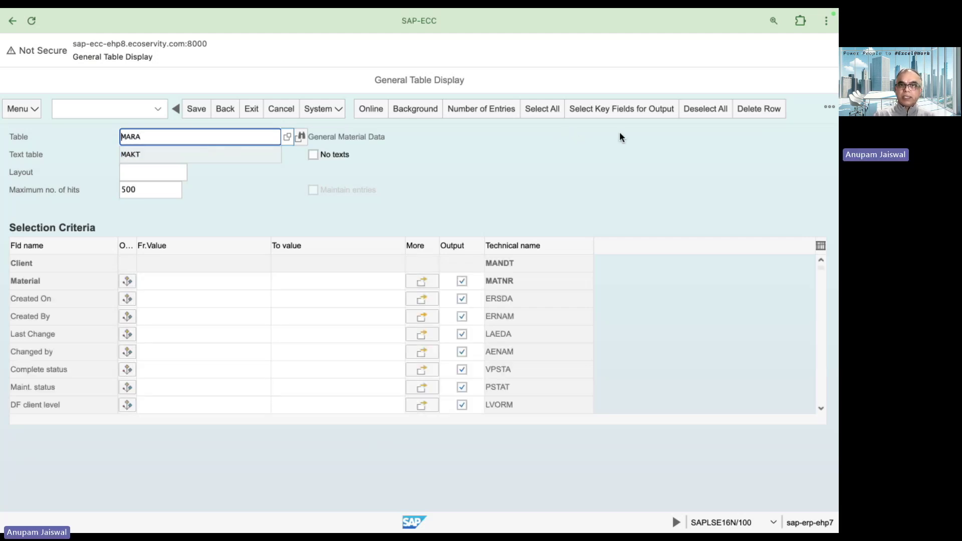
{"action": "left_click", "coordinate": [498, 112]}
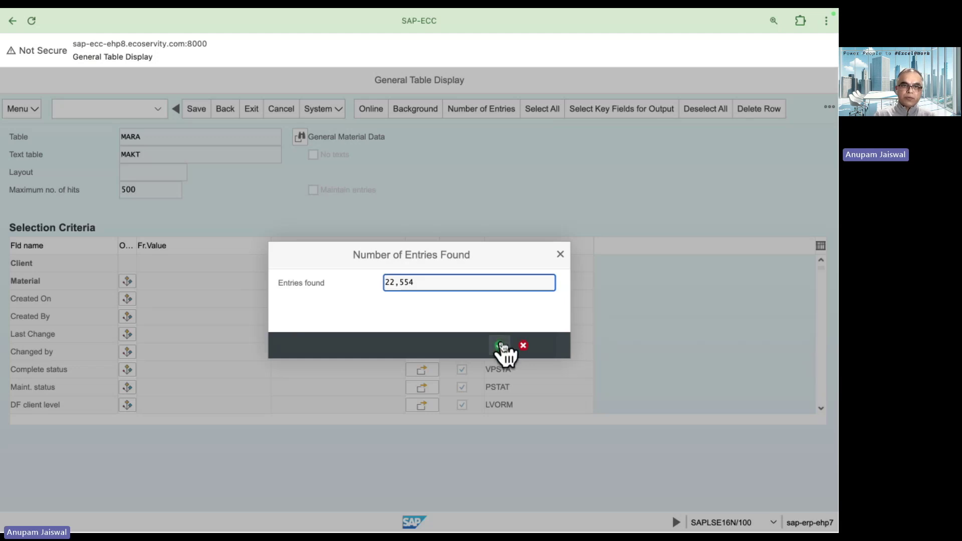
{"action": "left_click", "coordinate": [501, 346]}
{"action": "key", "text": "super+Tab"}
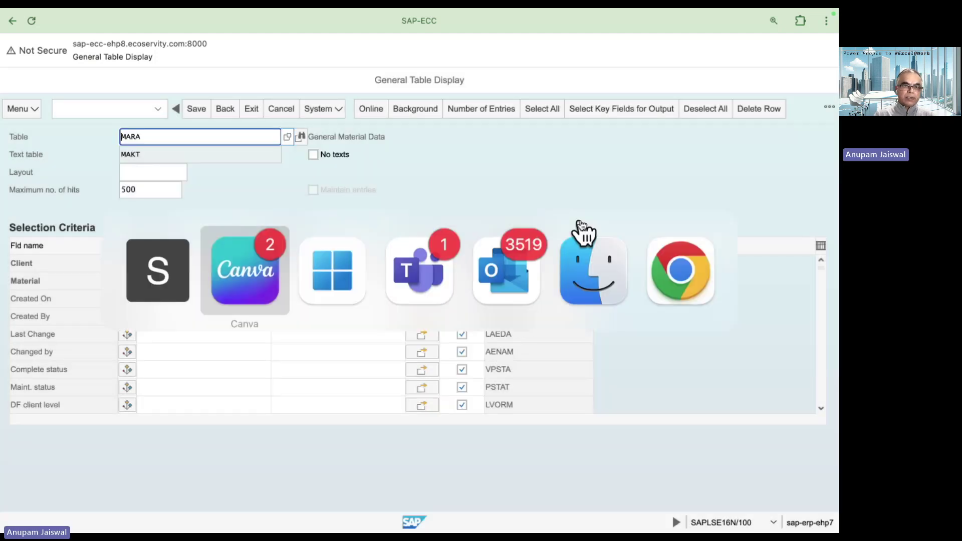
{"action": "key", "text": "super+Tab"}
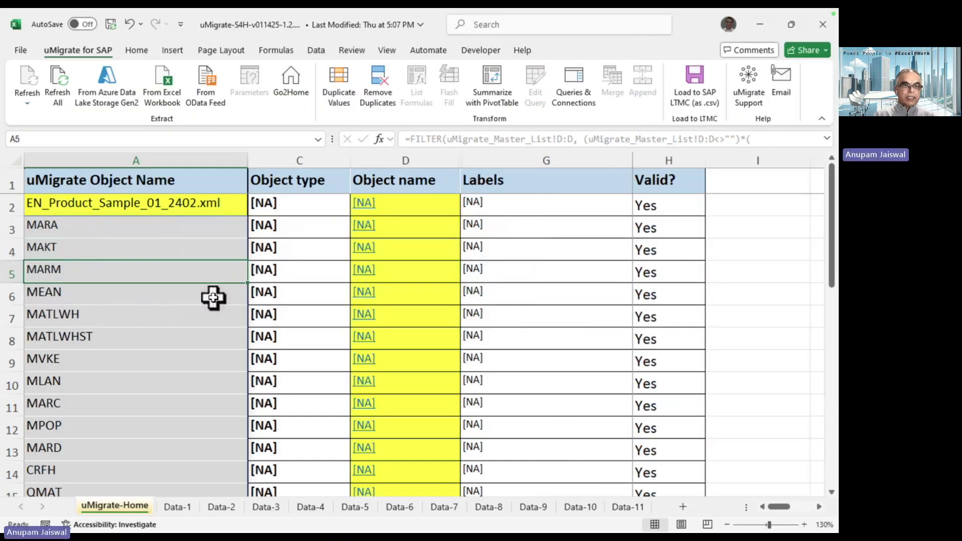
Enter MARA, MAKT and MARM as the object names in D2:D4 on uMigrate-Home.
{"action": "left_click", "coordinate": [188, 299]}
{"action": "left_click", "coordinate": [219, 232]}
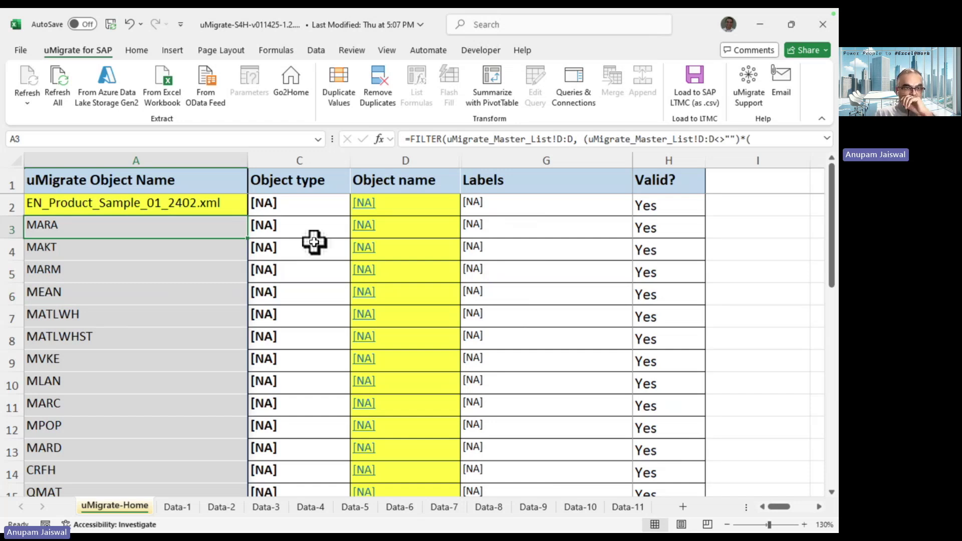
{"action": "left_click", "coordinate": [434, 203]}
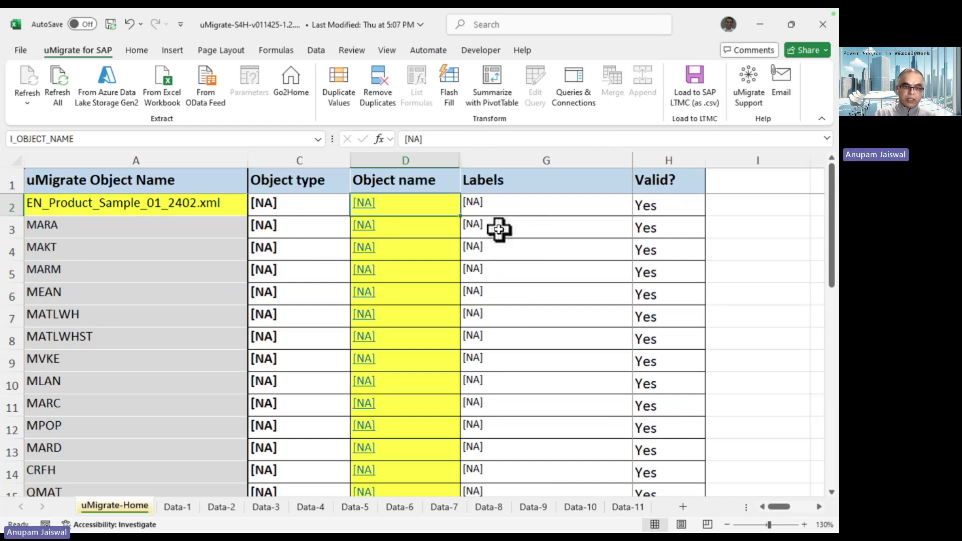
{"action": "type", "text": "MARA"}
{"action": "key", "text": "Return"}
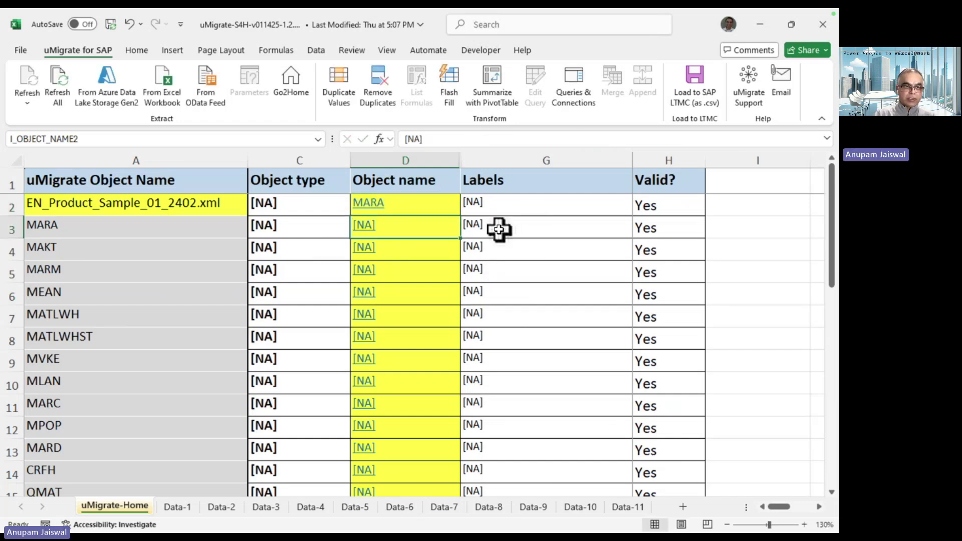
{"action": "type", "text": "MAKT"}
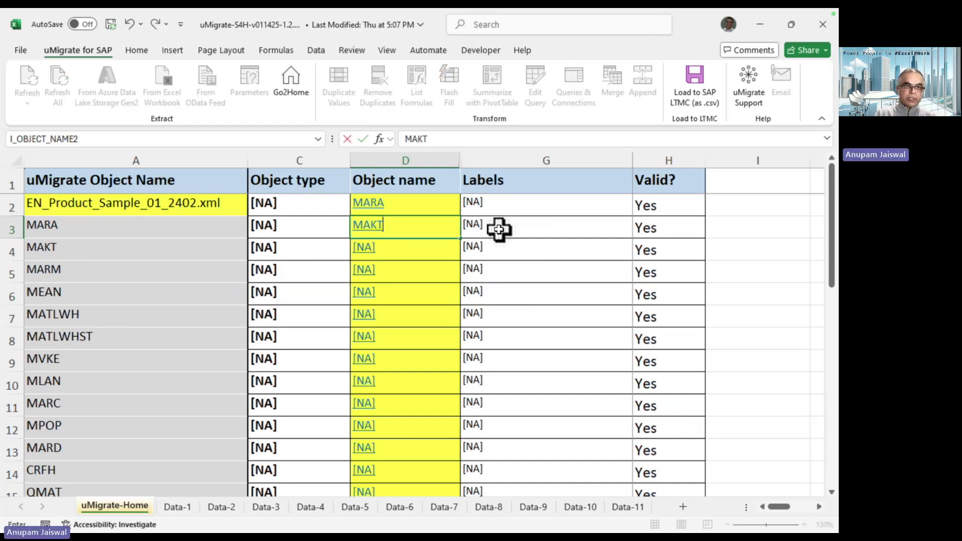
{"action": "key", "text": "Return"}
{"action": "type", "text": "MA"}
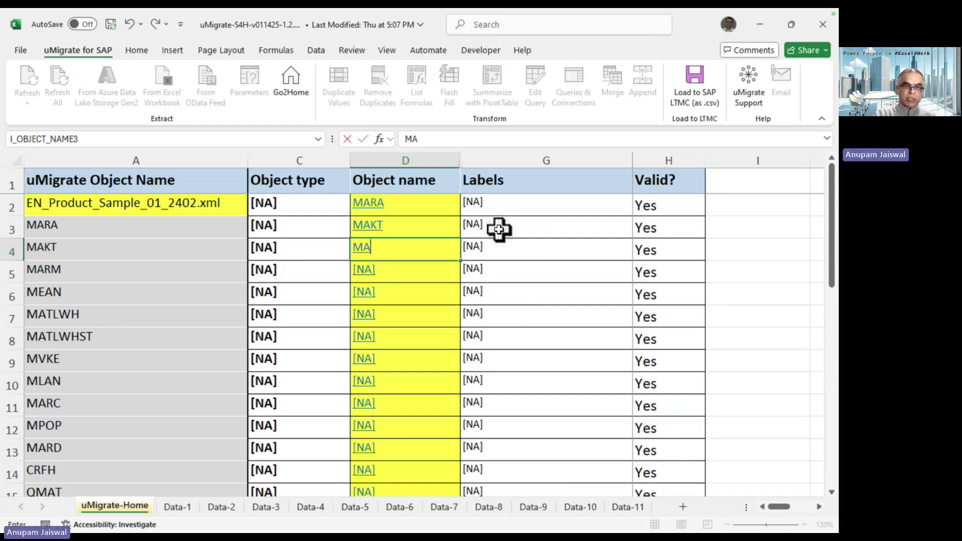
{"action": "key", "text": "Return"}
{"action": "key", "text": "Up"}
{"action": "key", "text": "Up"}
{"action": "key", "text": "Up"}
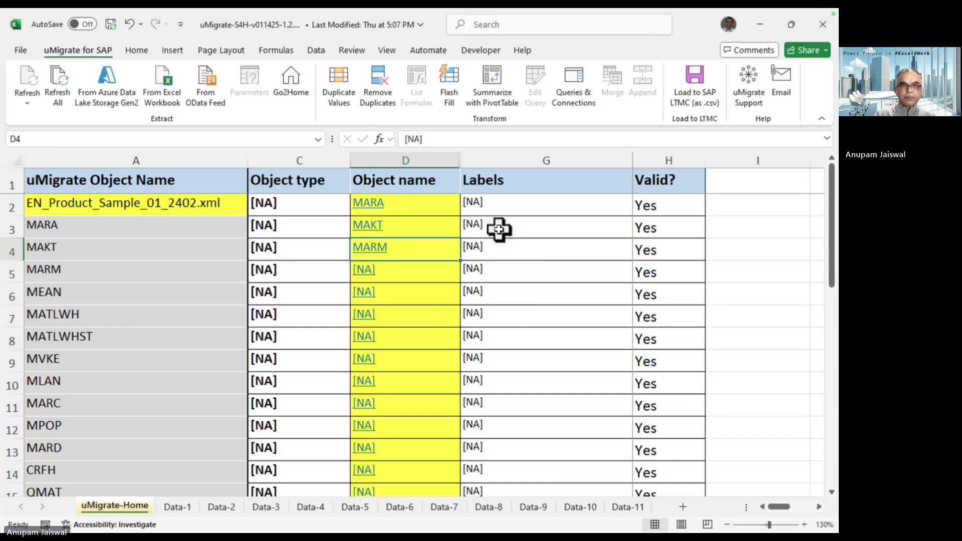
{"action": "key", "text": "Left"}
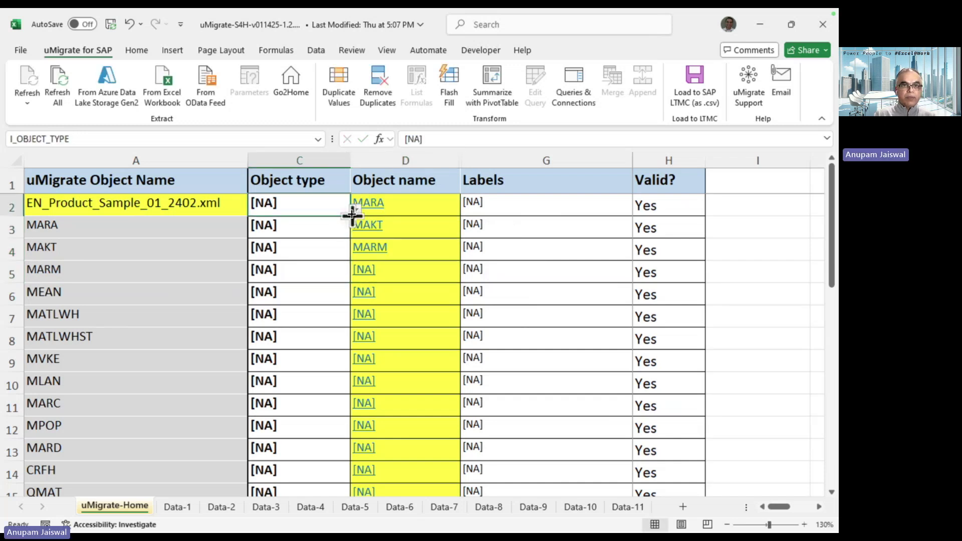
{"action": "left_click", "coordinate": [355, 210]}
{"action": "left_click", "coordinate": [326, 234]}
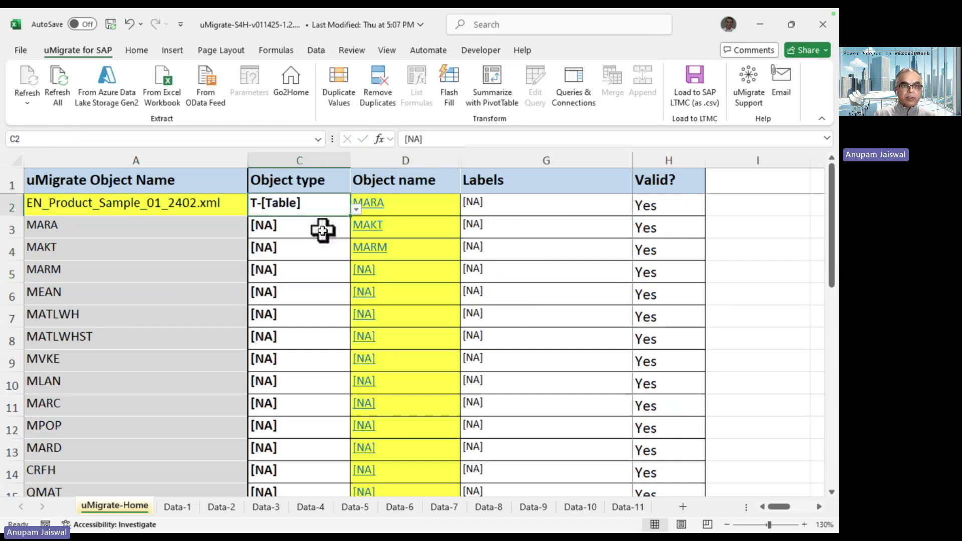
{"action": "left_click_drag", "start_coordinate": [350, 216], "coordinate": [351, 259]}
{"action": "left_click", "coordinate": [434, 206]}
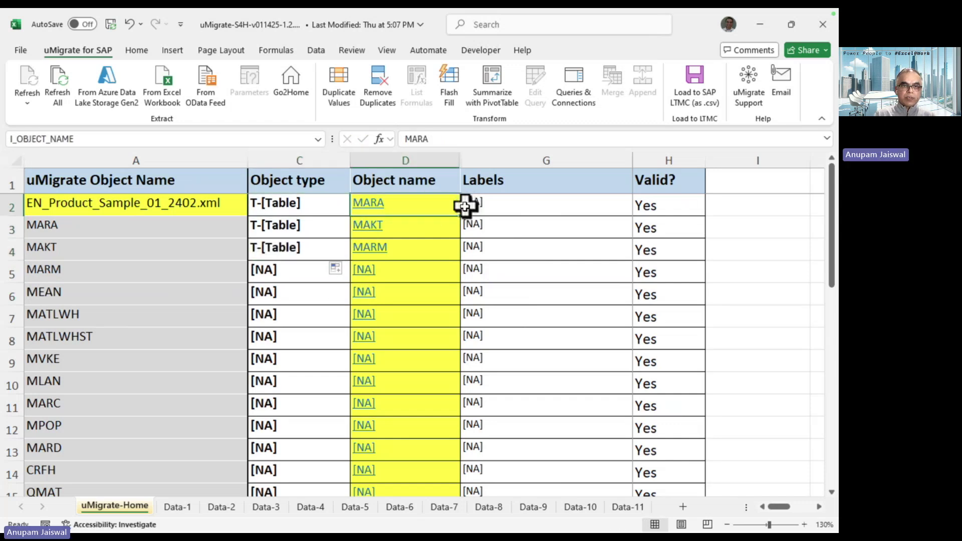
{"action": "double_click", "coordinate": [437, 206]}
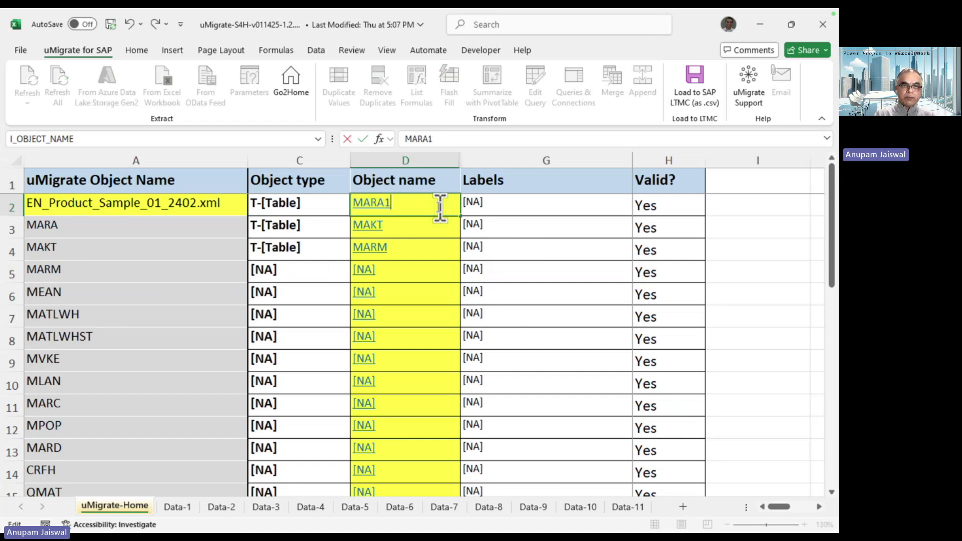
{"action": "key", "text": "Return"}
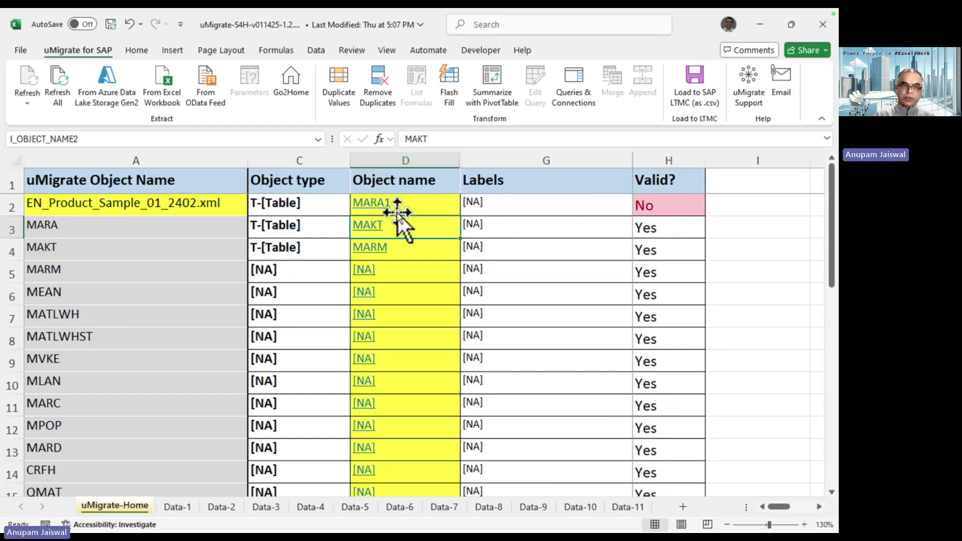
{"action": "double_click", "coordinate": [437, 203]}
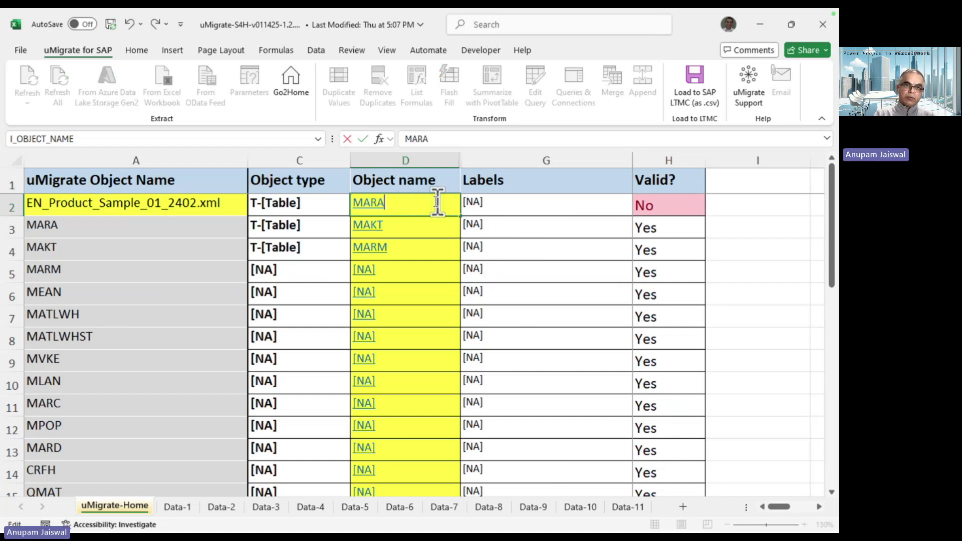
{"action": "key", "text": "Return"}
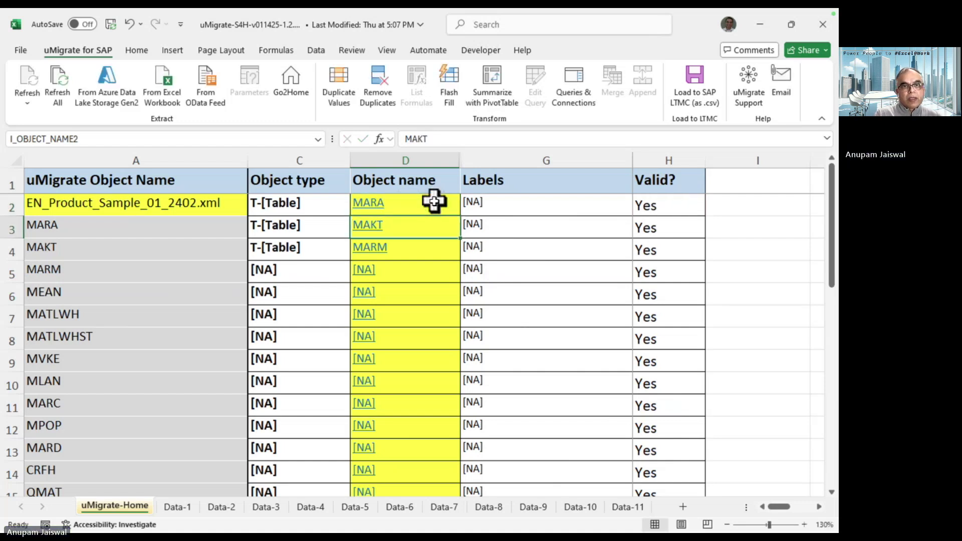
{"action": "key", "text": "Down"}
{"action": "key", "text": "Up"}
{"action": "key", "text": "Up"}
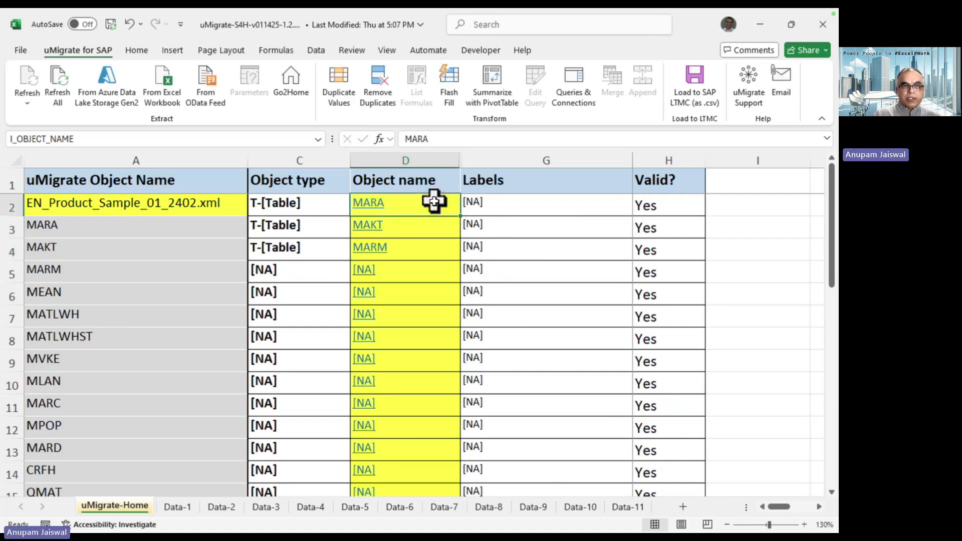
{"action": "key", "text": "Down"}
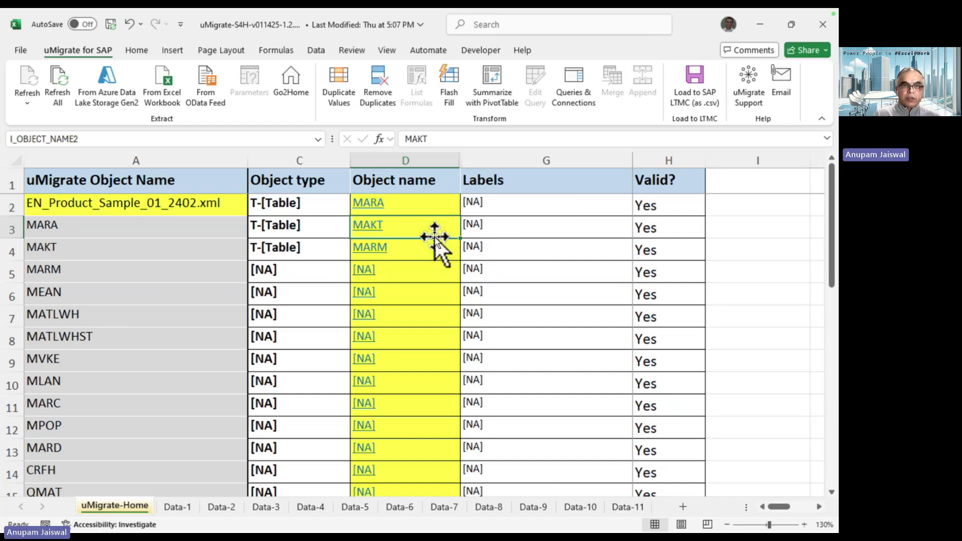
{"action": "left_click", "coordinate": [421, 251]}
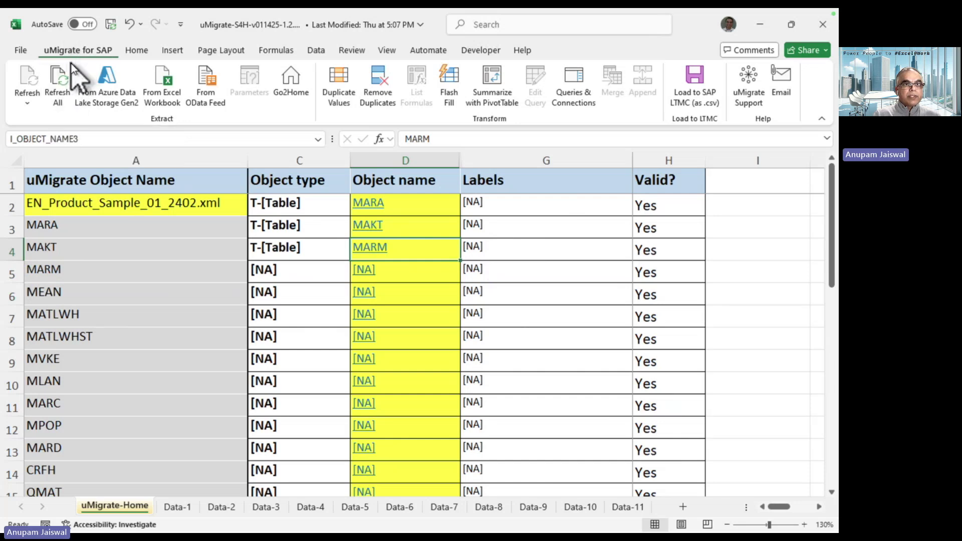
Refresh all SAP data queries and review the MARA records on Data-1.
{"action": "left_click", "coordinate": [60, 78]}
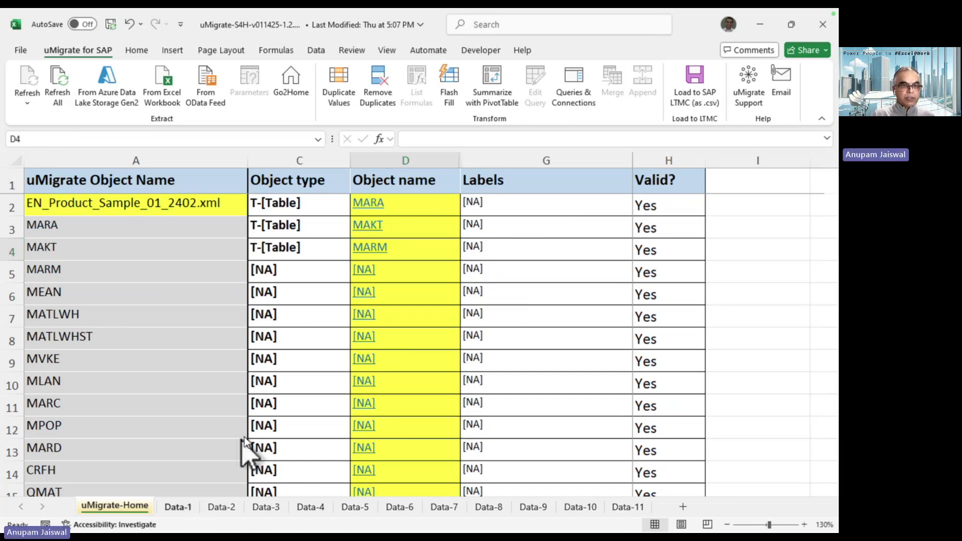
{"action": "key", "text": "ctrl+Page_Down"}
{"action": "left_click", "coordinate": [271, 324]}
{"action": "left_click", "coordinate": [270, 234]}
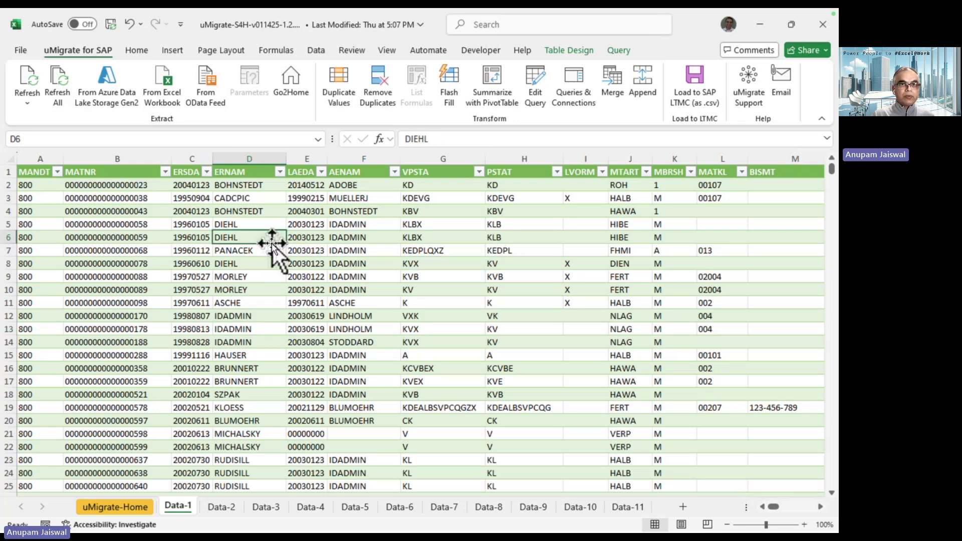
{"action": "scroll", "coordinate": [273, 248], "scroll_direction": "down", "scroll_amount": 1}
{"action": "scroll", "coordinate": [273, 251], "scroll_direction": "down", "scroll_amount": 3}
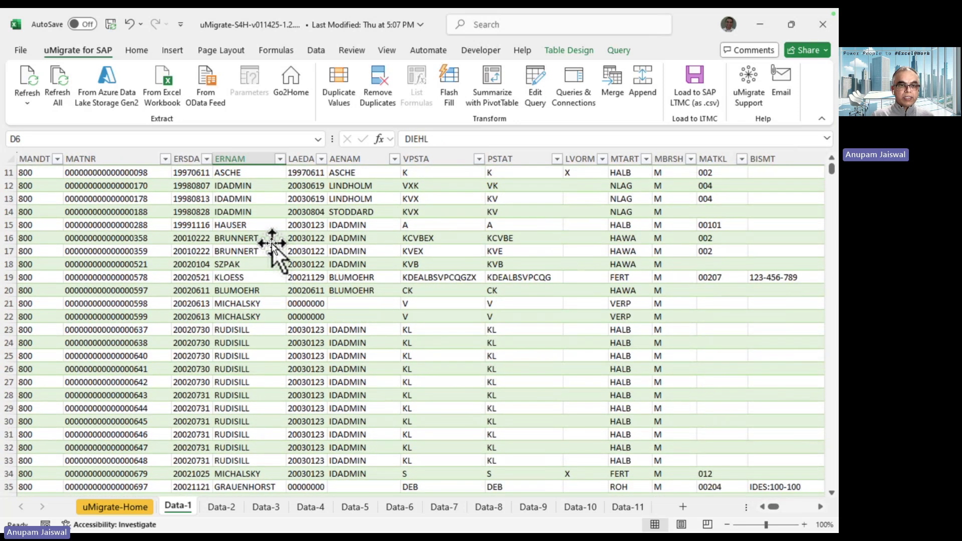
{"action": "scroll", "coordinate": [274, 253], "scroll_direction": "up", "scroll_amount": 3}
Browse the Data-2 MAKT descriptions and Data-3 MARM units, then return to Data-1.
{"action": "left_click", "coordinate": [224, 507]}
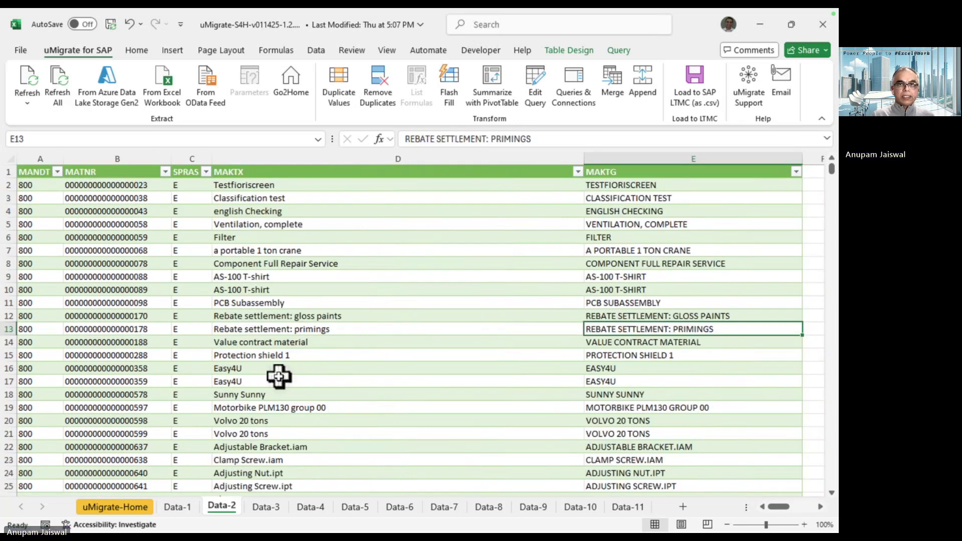
{"action": "left_click", "coordinate": [310, 252]}
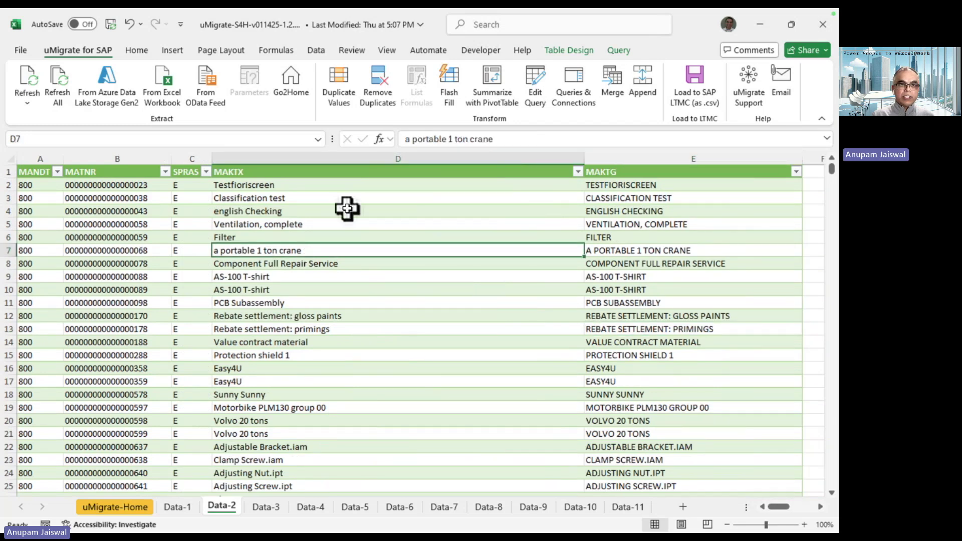
{"action": "left_click", "coordinate": [271, 507]}
{"action": "left_click", "coordinate": [359, 322]}
{"action": "scroll", "coordinate": [359, 322], "scroll_direction": "up", "scroll_amount": 20}
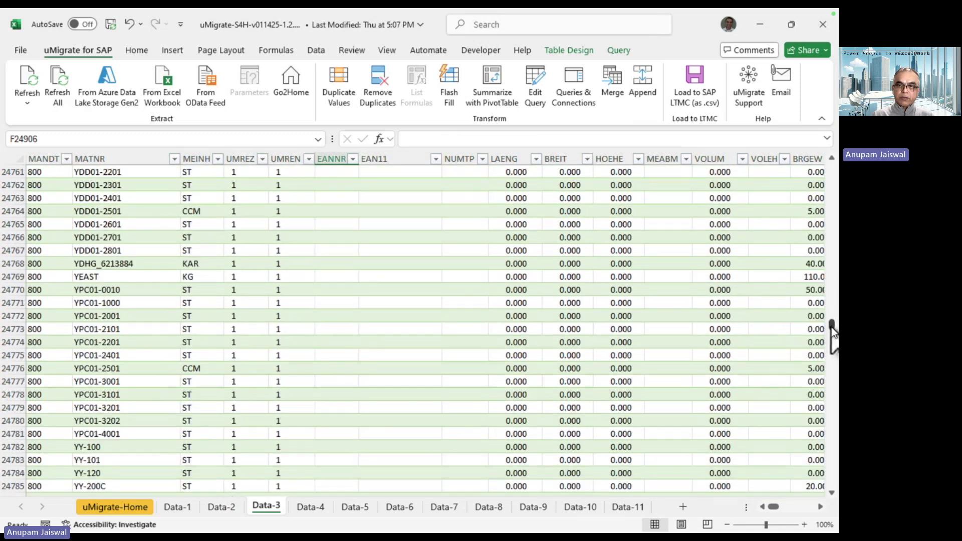
{"action": "left_click_drag", "start_coordinate": [832, 333], "coordinate": [832, 168]}
{"action": "left_click", "coordinate": [522, 328]}
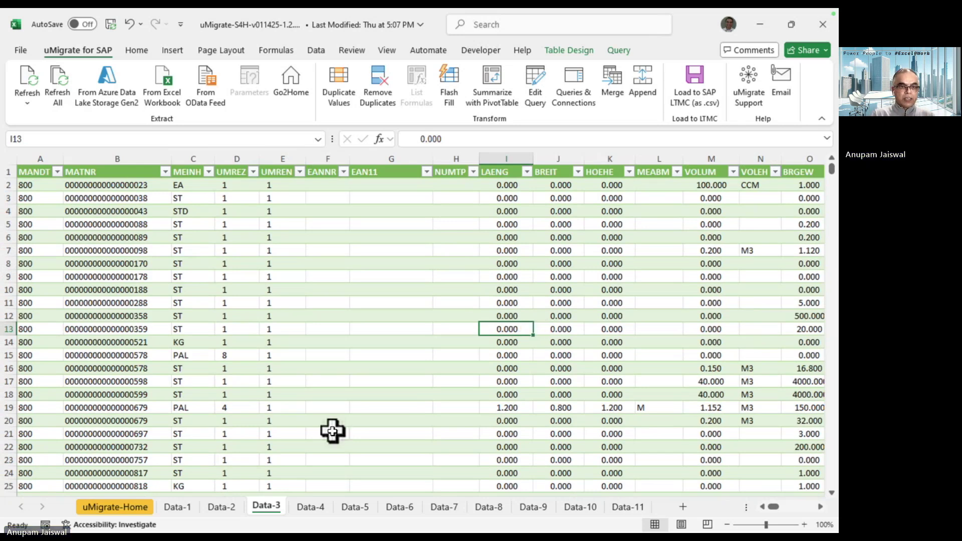
{"action": "left_click", "coordinate": [183, 507]}
{"action": "left_click", "coordinate": [273, 396]}
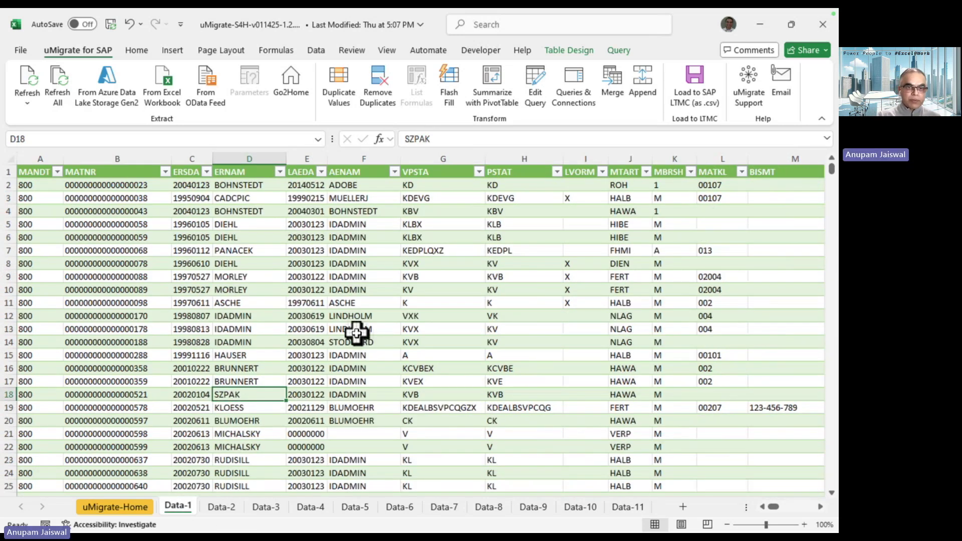
{"action": "left_click", "coordinate": [275, 264]}
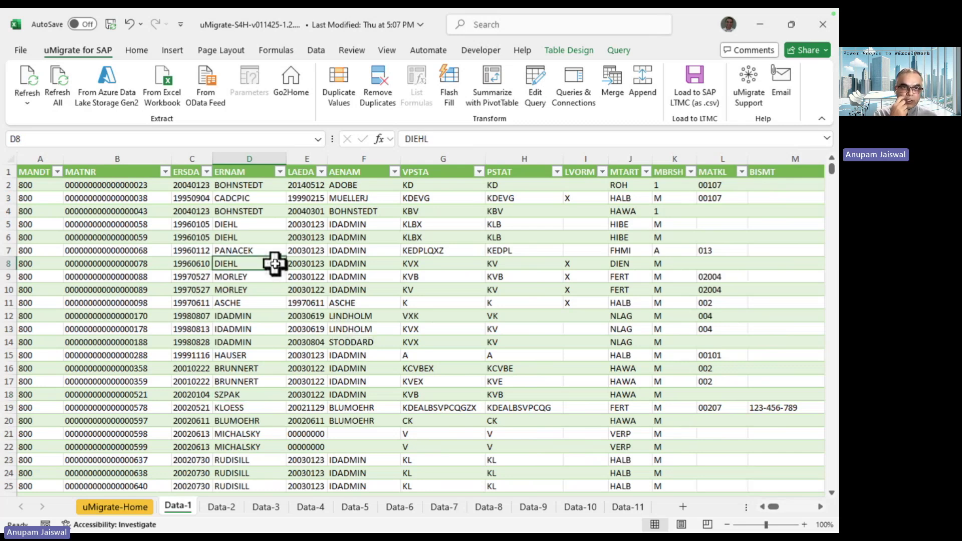
{"action": "left_click", "coordinate": [292, 214]}
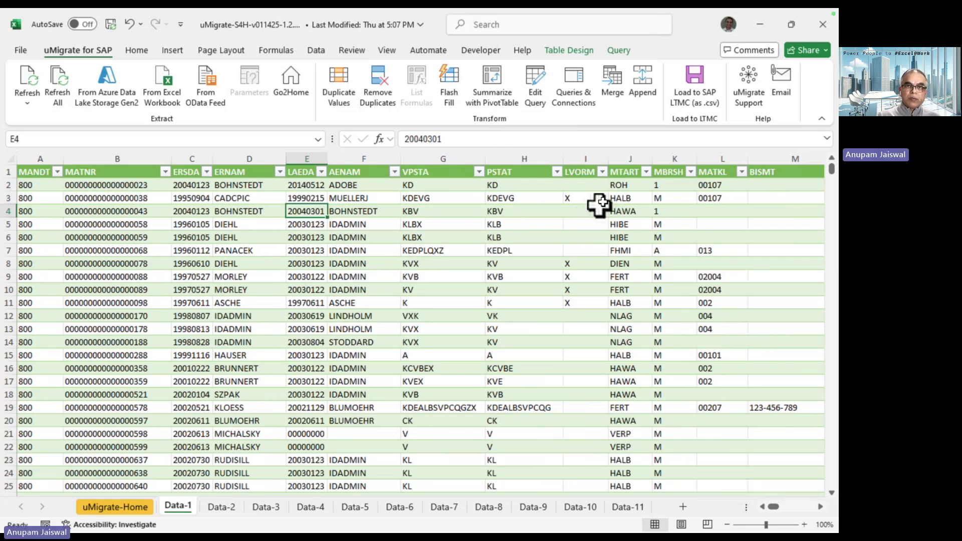
{"action": "left_click", "coordinate": [570, 223]}
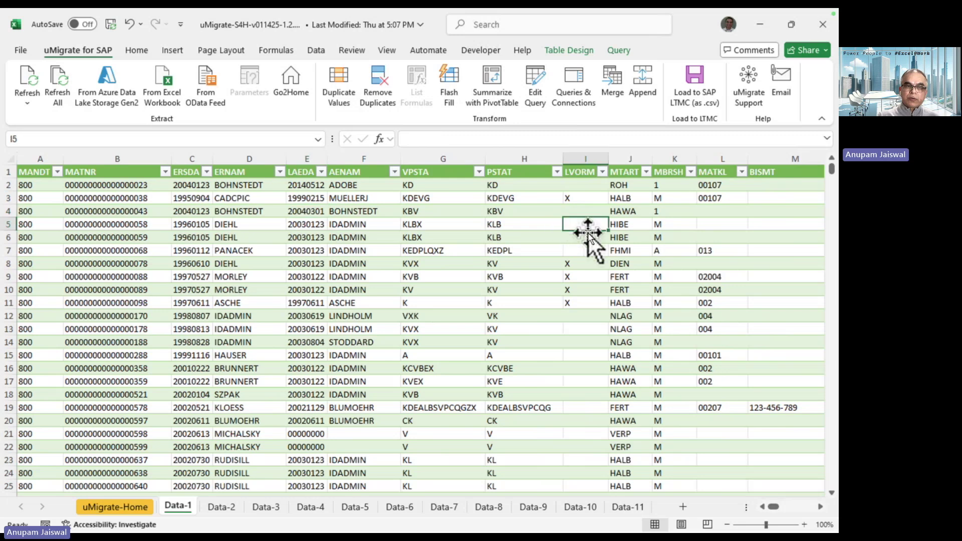
{"action": "left_click", "coordinate": [407, 265]}
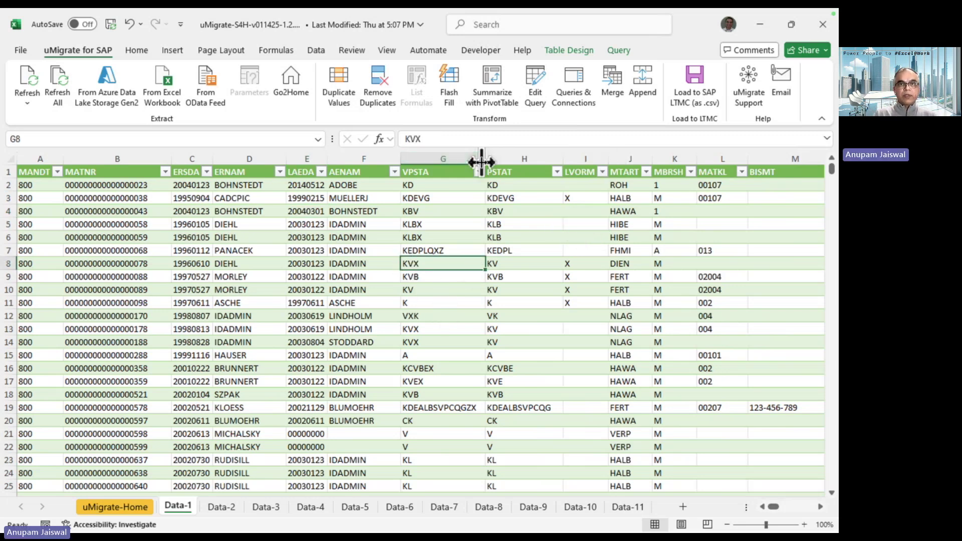
{"action": "left_click", "coordinate": [535, 80]}
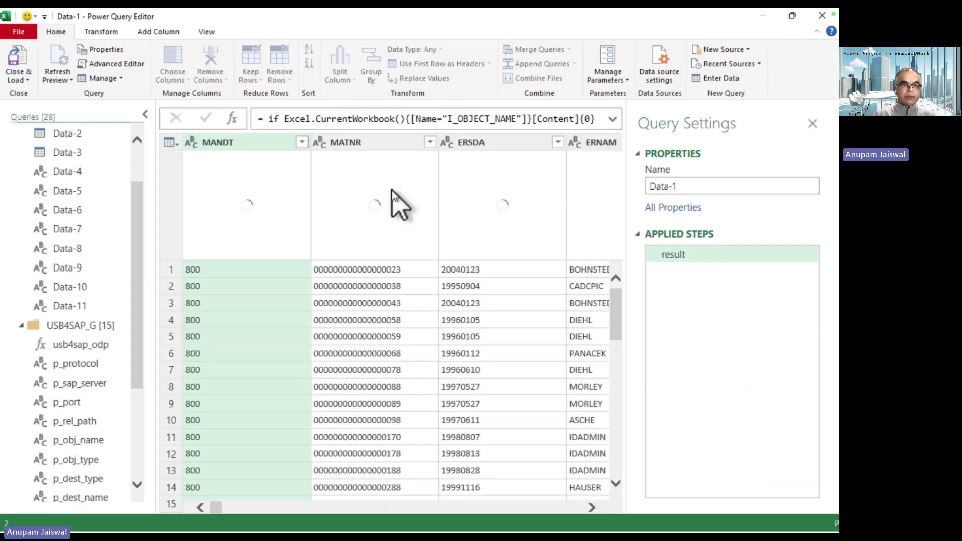
{"action": "scroll", "coordinate": [118, 160], "scroll_direction": "up", "scroll_amount": 2}
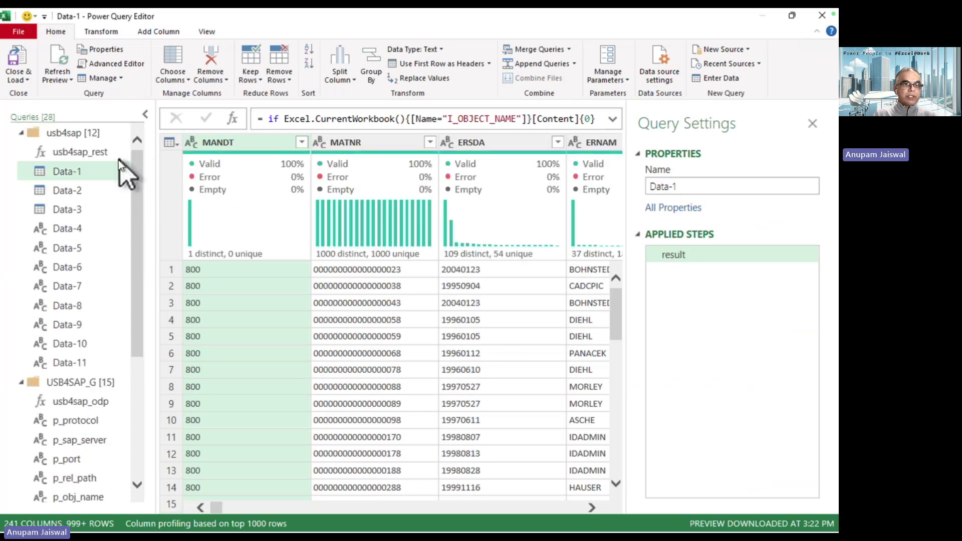
{"action": "left_click", "coordinate": [107, 173]}
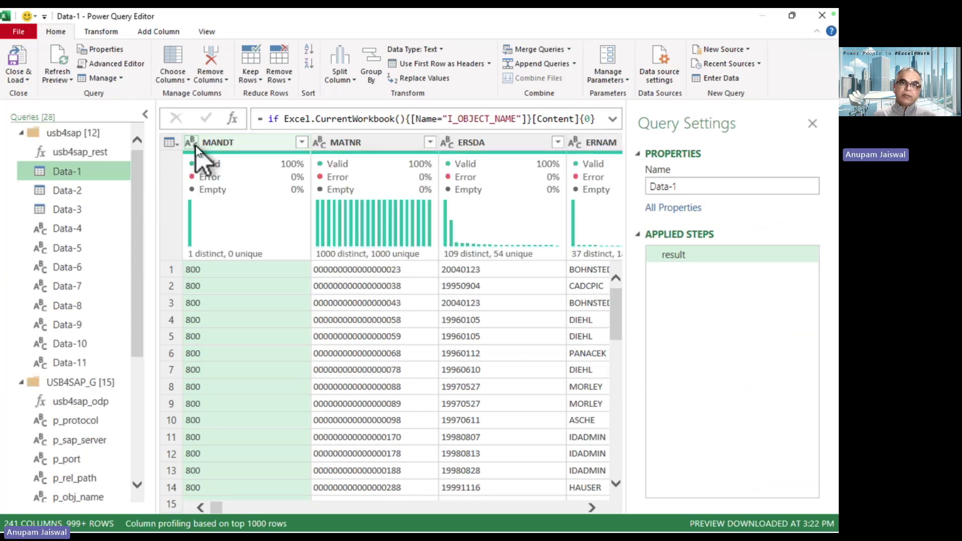
{"action": "left_click", "coordinate": [812, 124]}
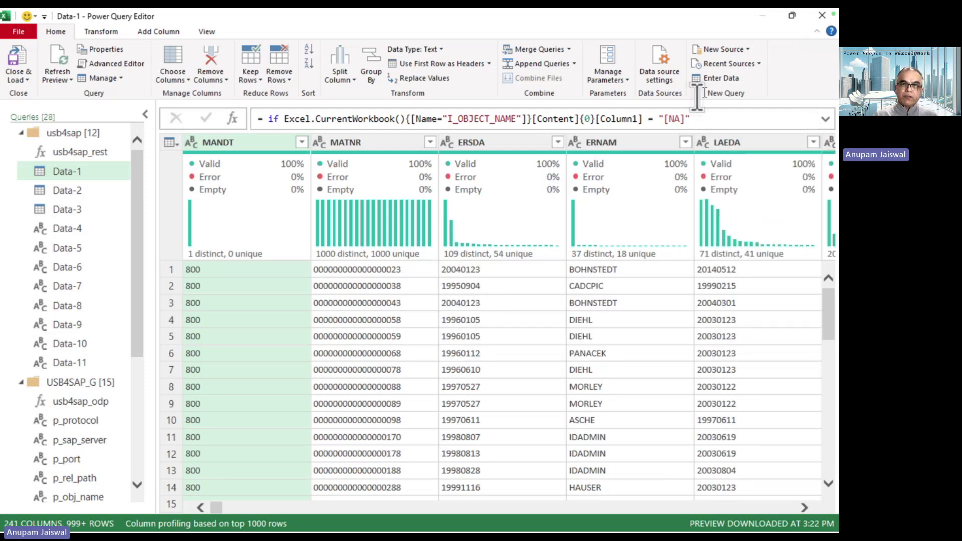
{"action": "left_click", "coordinate": [822, 15]}
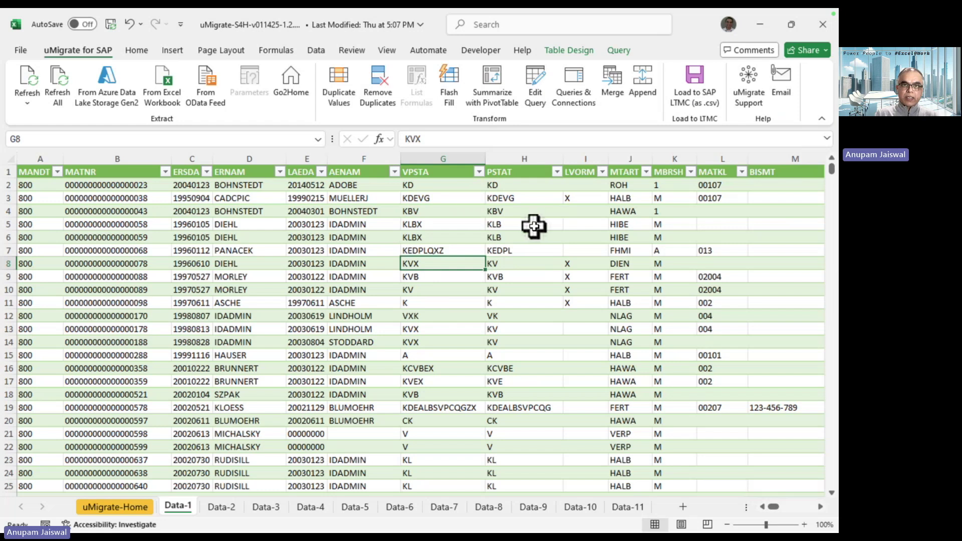
Export Data-1 with Load to SAP LTMC (as .csv) and acknowledge the Export Successful message.
{"action": "left_click", "coordinate": [511, 237]}
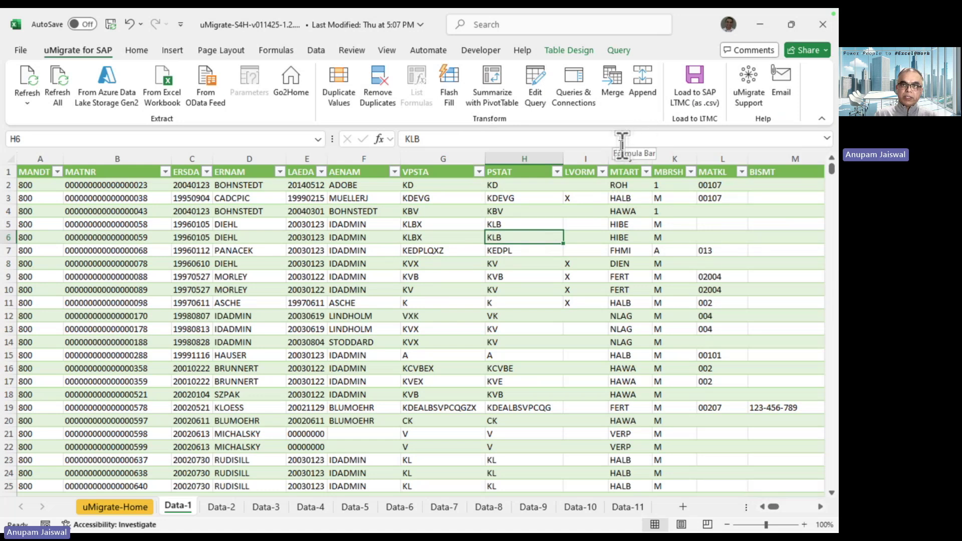
{"action": "left_click", "coordinate": [716, 79]}
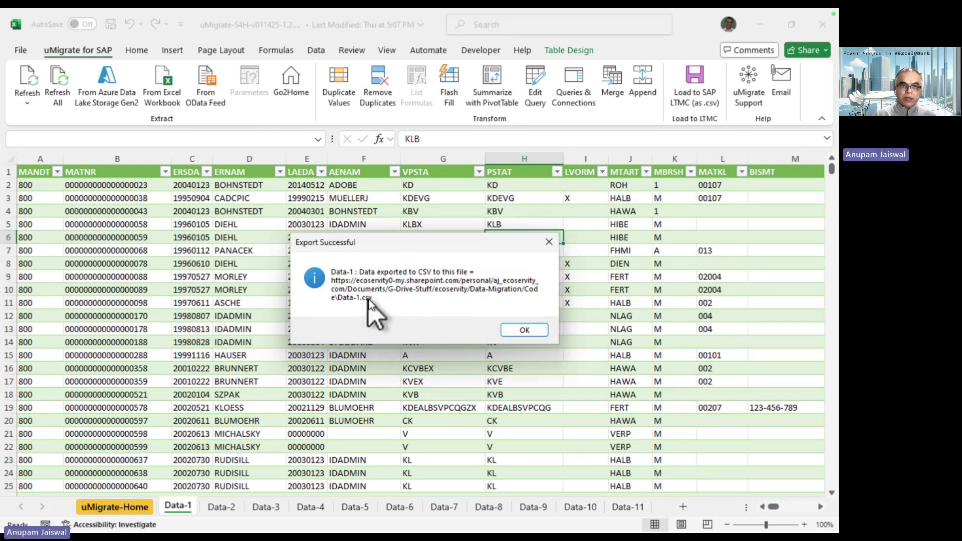
{"action": "left_click", "coordinate": [516, 332]}
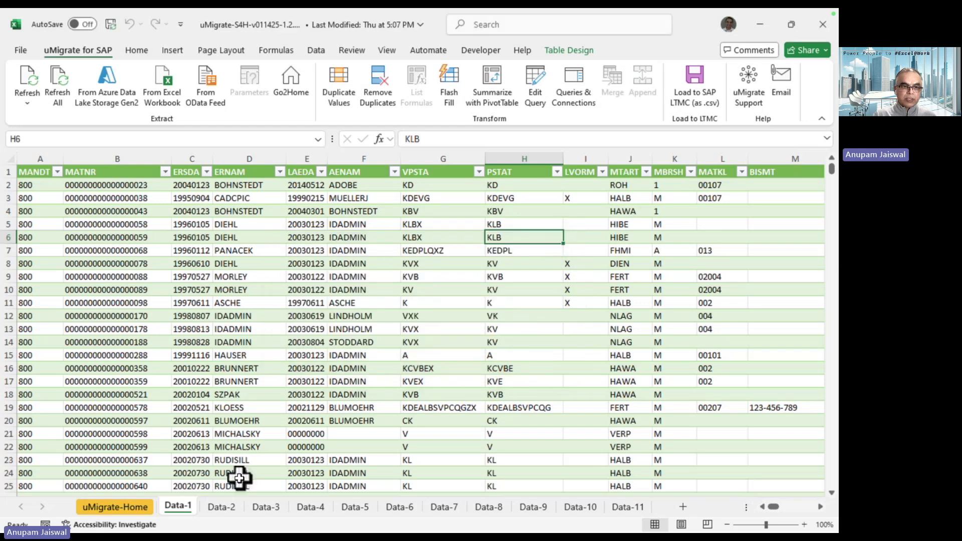
Find the exported Data-1.csv, modified 1/16/2025 6:59 PM, in File Explorer's Code folder.
{"action": "mouse_move", "coordinate": [222, 530]}
{"action": "left_click", "coordinate": [300, 518]}
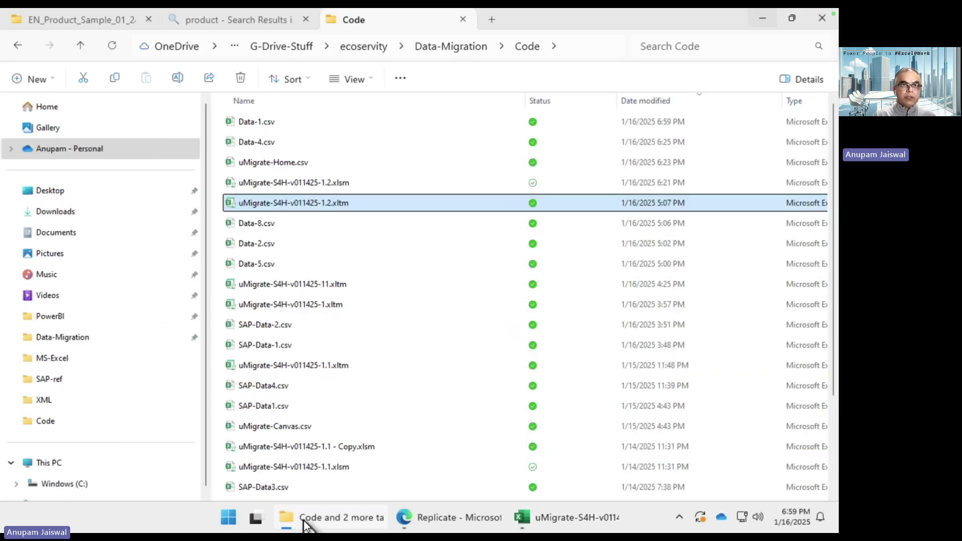
{"action": "left_click", "coordinate": [337, 24]}
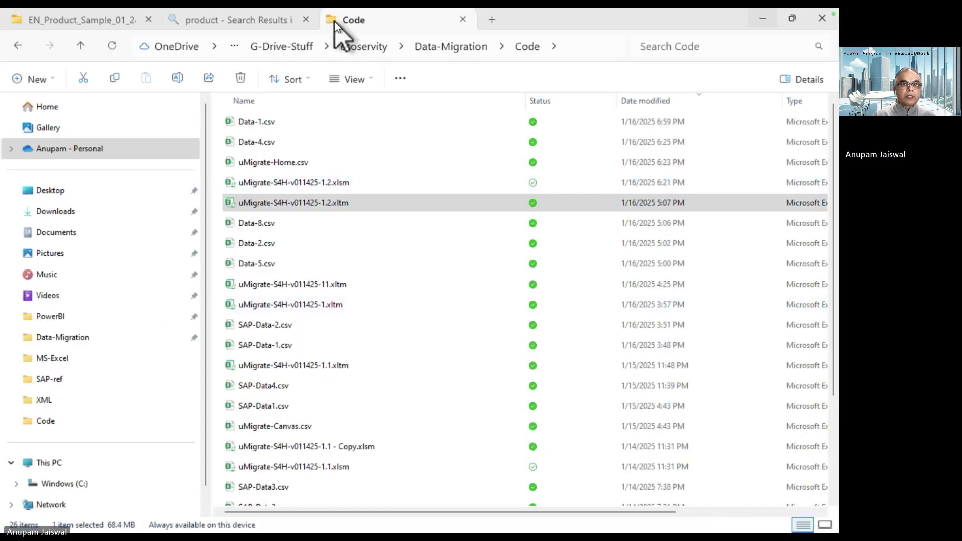
{"action": "left_click", "coordinate": [257, 124]}
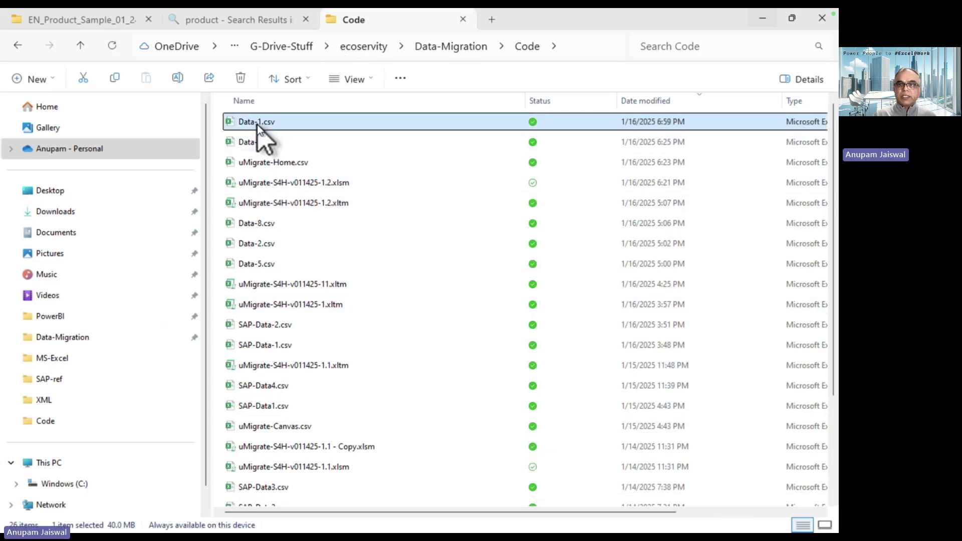
{"action": "mouse_move", "coordinate": [530, 526]}
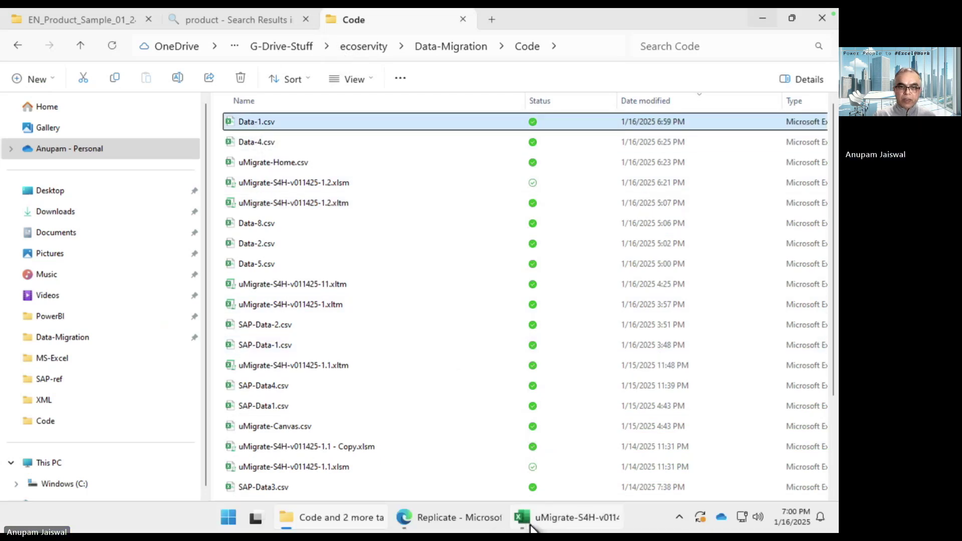
{"action": "mouse_move", "coordinate": [475, 524]}
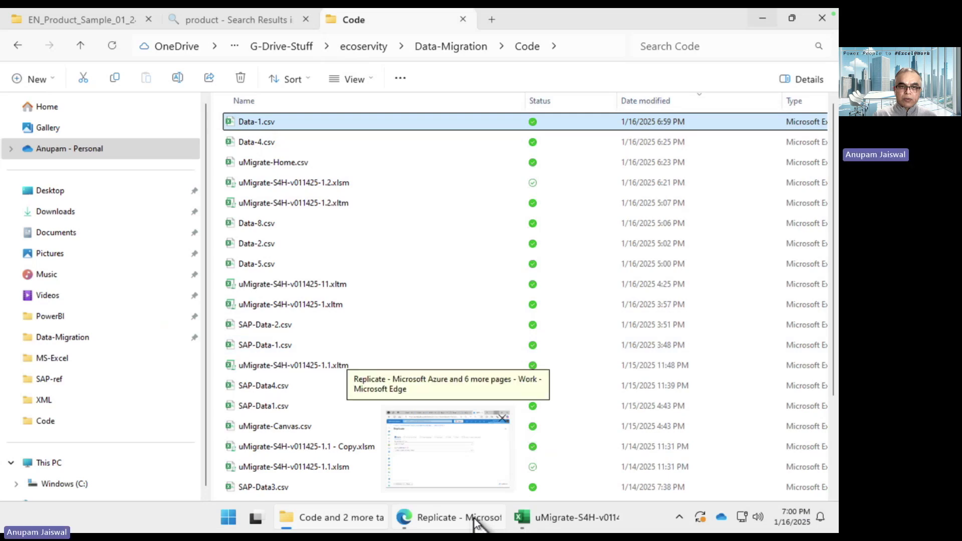
Back in Excel, check the Data-2 descriptions and MARM's object type options without changing them.
{"action": "left_click", "coordinate": [530, 517]}
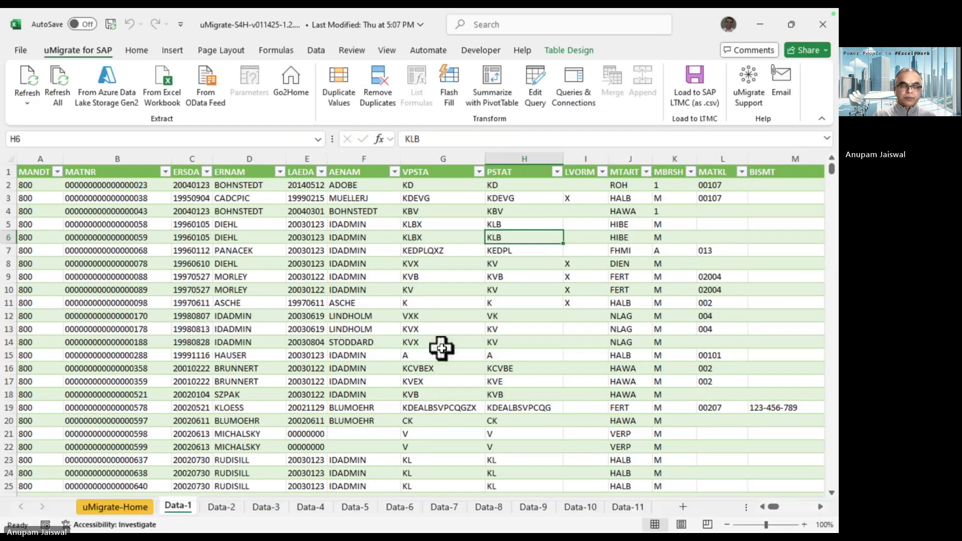
{"action": "left_click", "coordinate": [221, 506]}
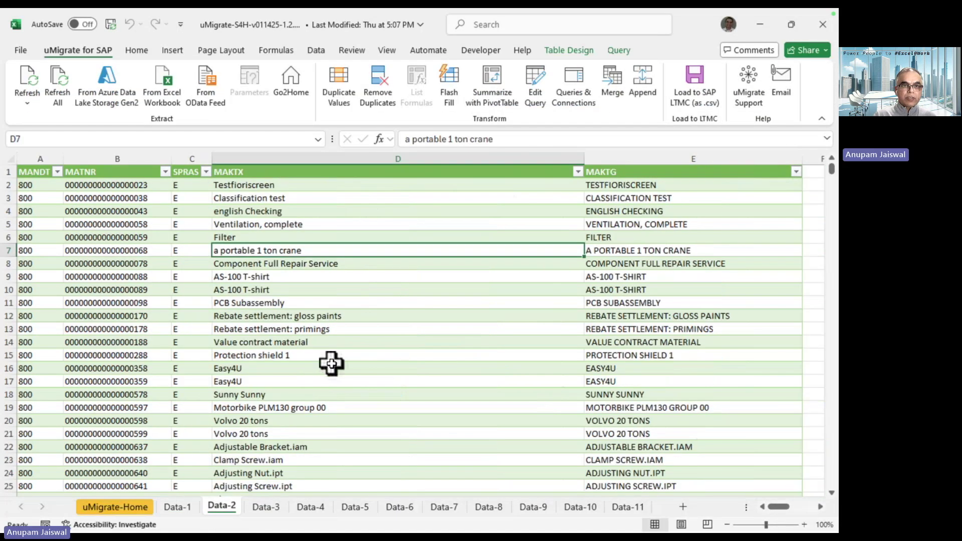
{"action": "left_click", "coordinate": [412, 273]}
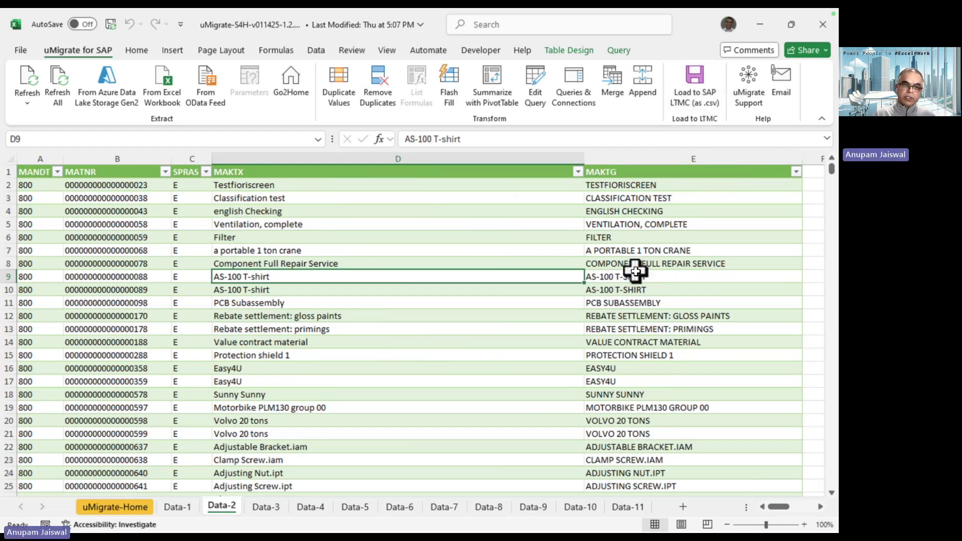
{"action": "left_click", "coordinate": [115, 508]}
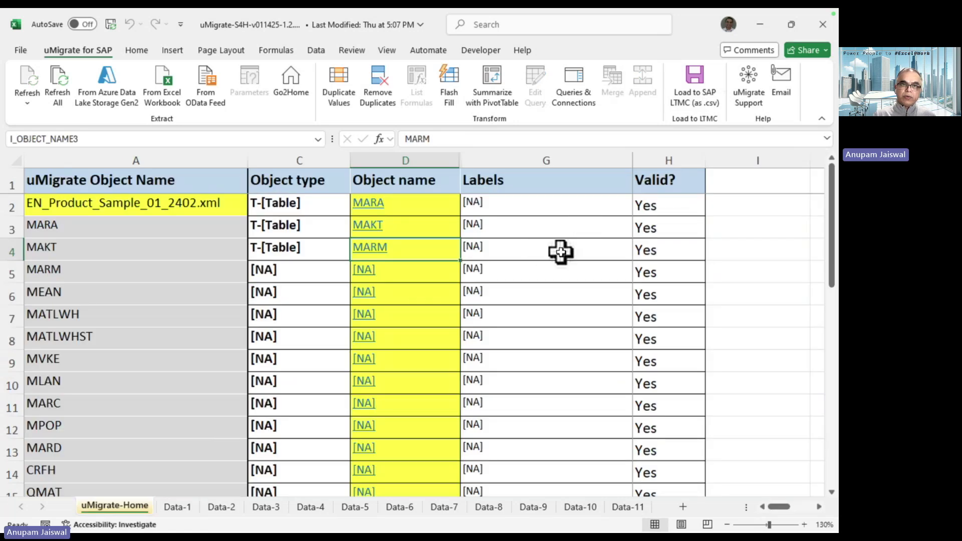
{"action": "left_click", "coordinate": [316, 273]}
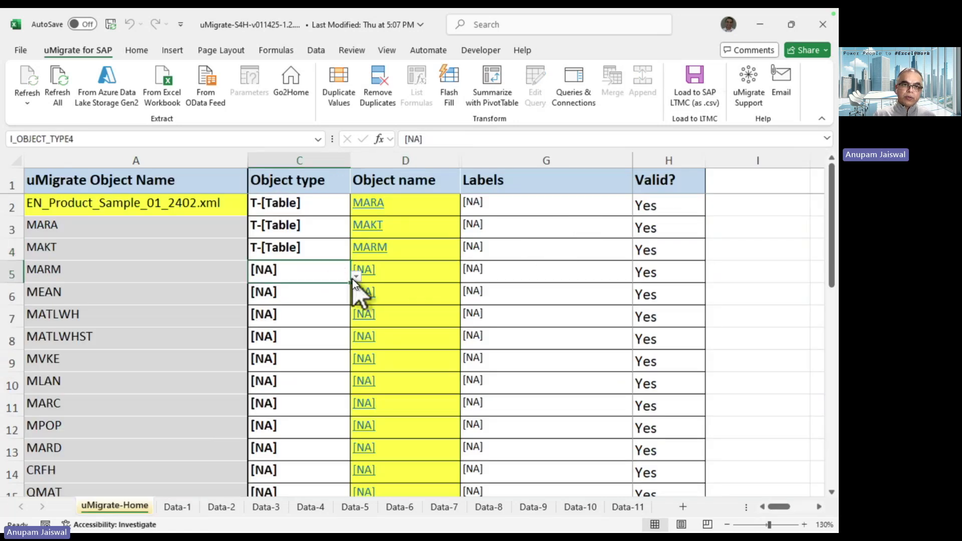
{"action": "left_click", "coordinate": [355, 276]}
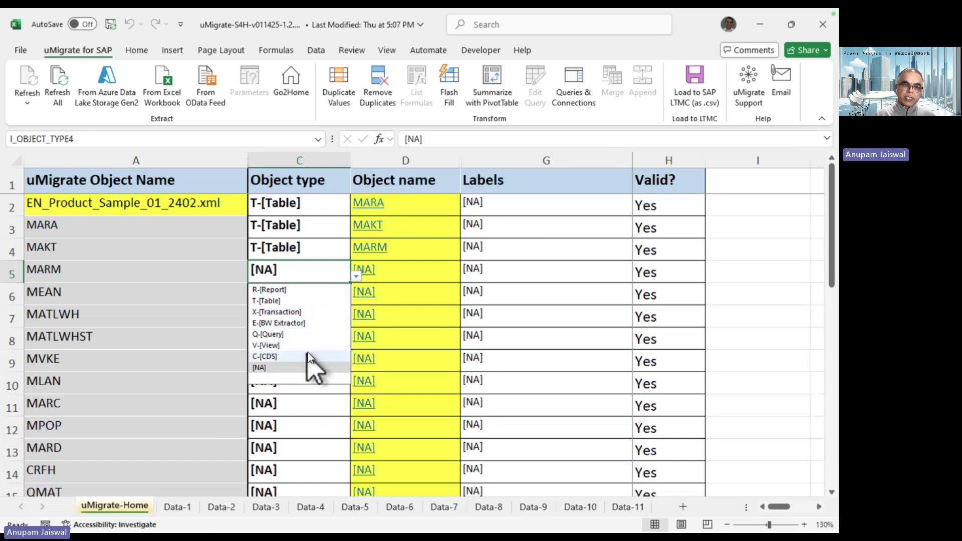
{"action": "left_click", "coordinate": [312, 272]}
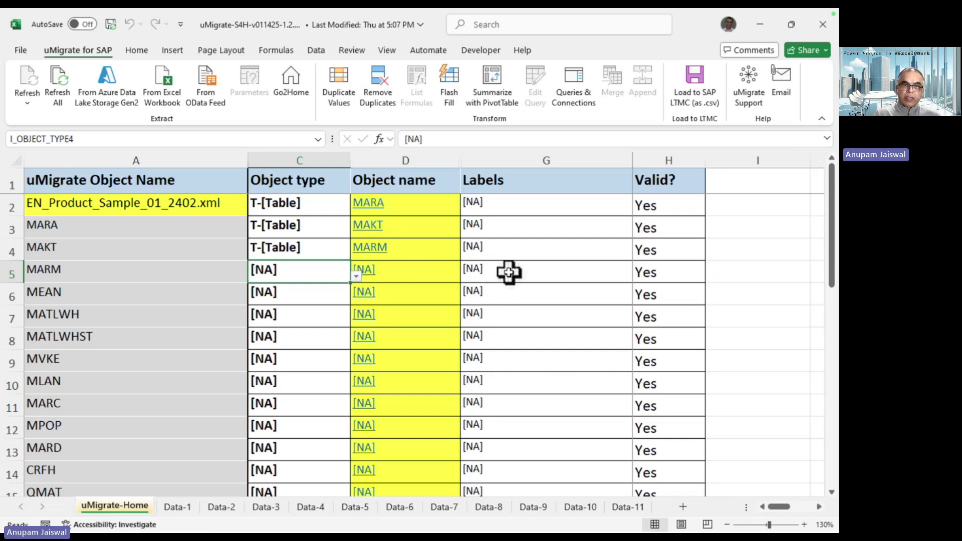
Set the G2 Labels value to A-[All lables: Business & Rechnical].
{"action": "left_click", "coordinate": [572, 208]}
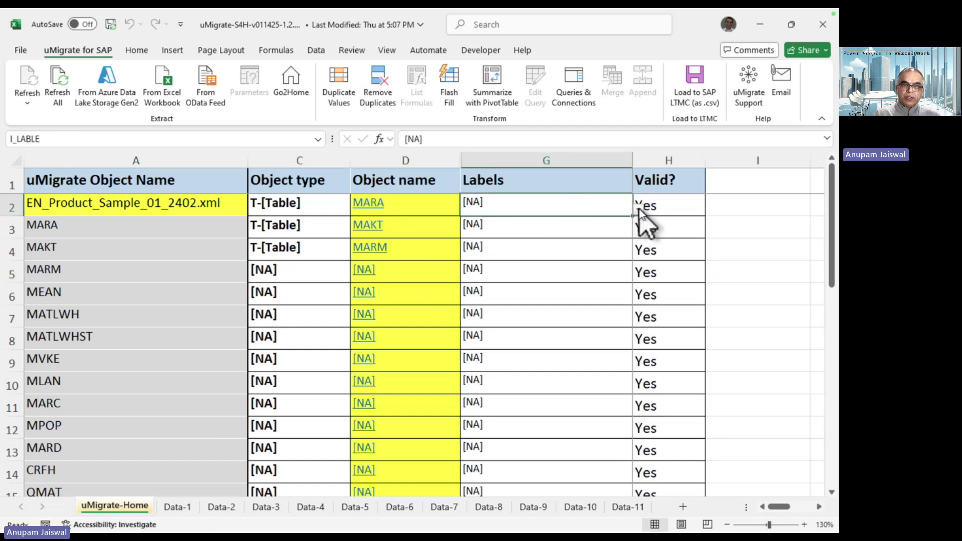
{"action": "left_click", "coordinate": [639, 210]}
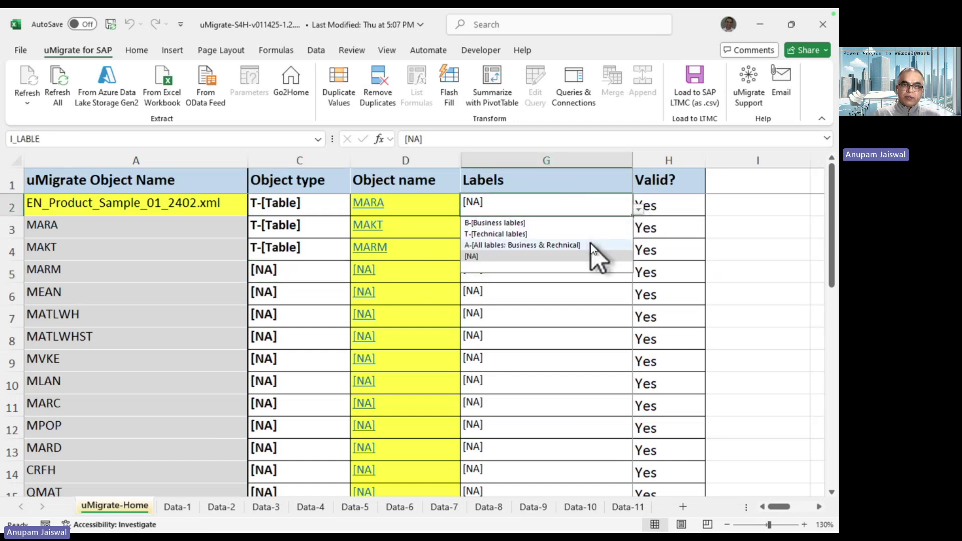
{"action": "left_click", "coordinate": [180, 506]}
{"action": "left_click", "coordinate": [180, 506]}
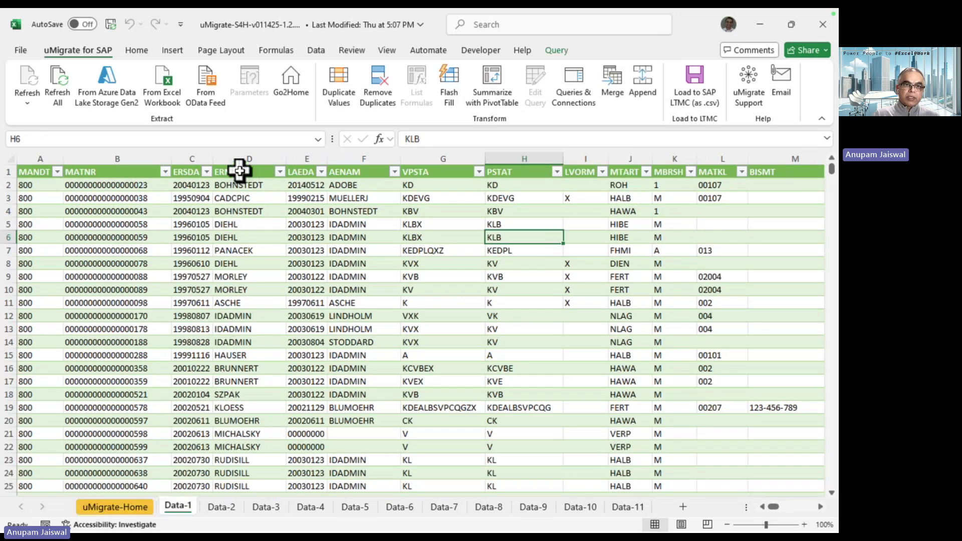
{"action": "left_click", "coordinate": [120, 507]}
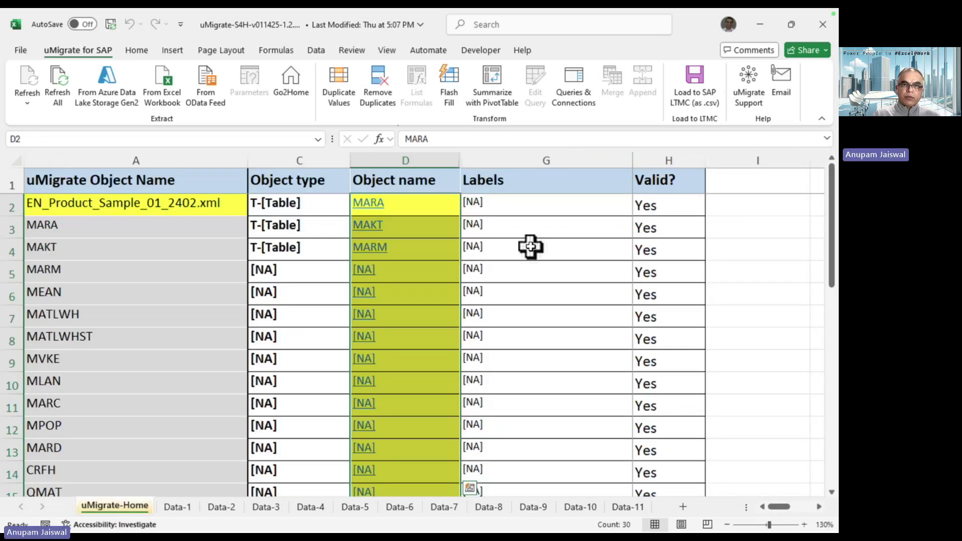
{"action": "left_click", "coordinate": [512, 214]}
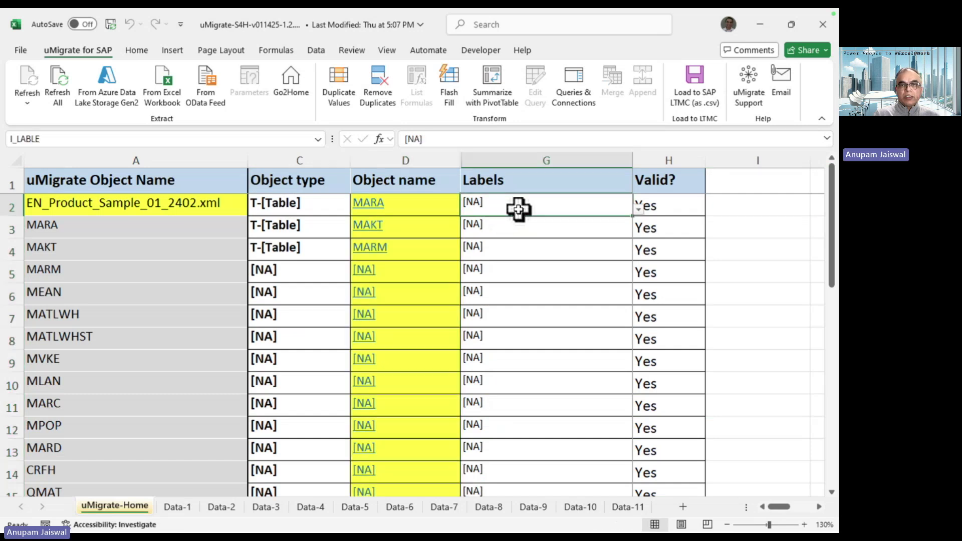
{"action": "left_click", "coordinate": [638, 211]}
{"action": "left_click", "coordinate": [589, 224]}
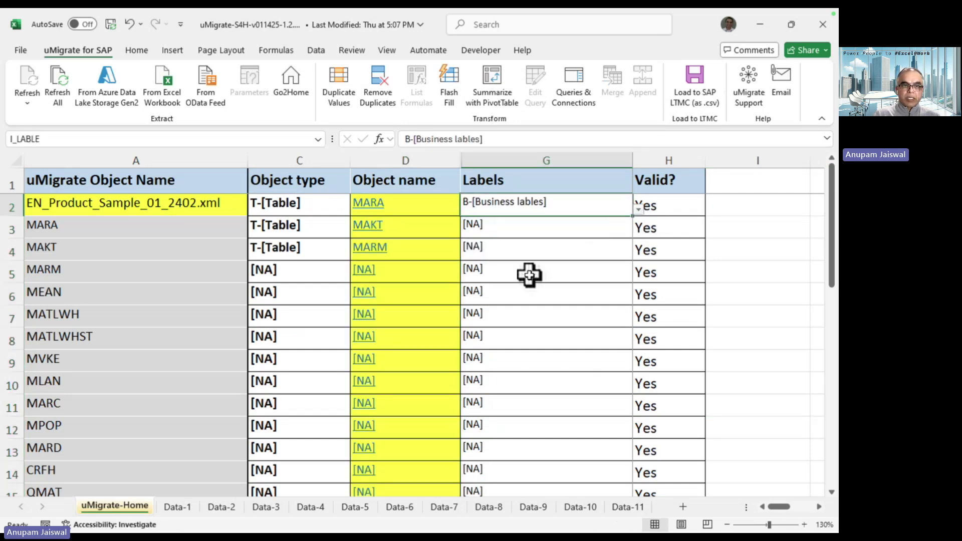
{"action": "key", "text": "alt+Down"}
{"action": "left_click", "coordinate": [587, 245]}
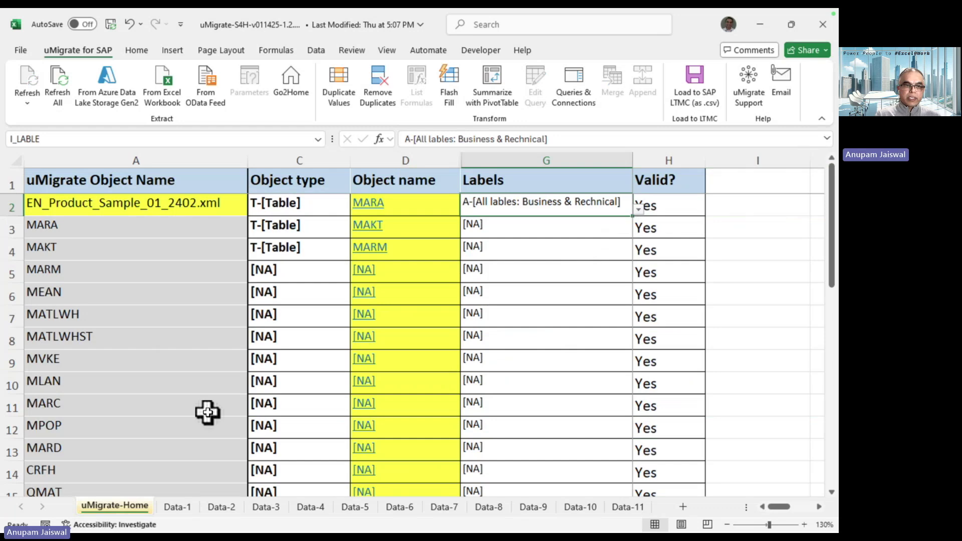
Refresh the Data-1 query so headers read like Client[MANDT] and Created On[ERSDA].
{"action": "left_click", "coordinate": [176, 507]}
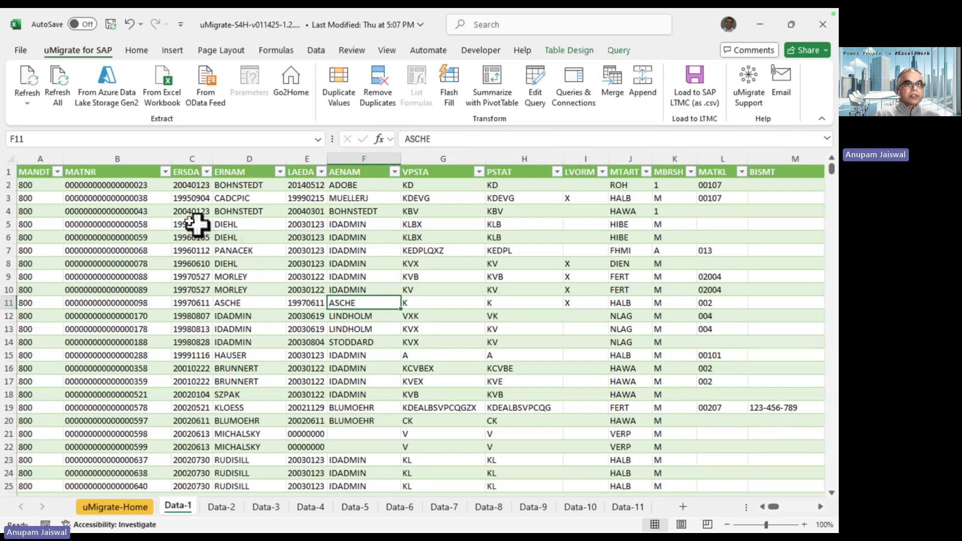
{"action": "left_click", "coordinate": [27, 81]}
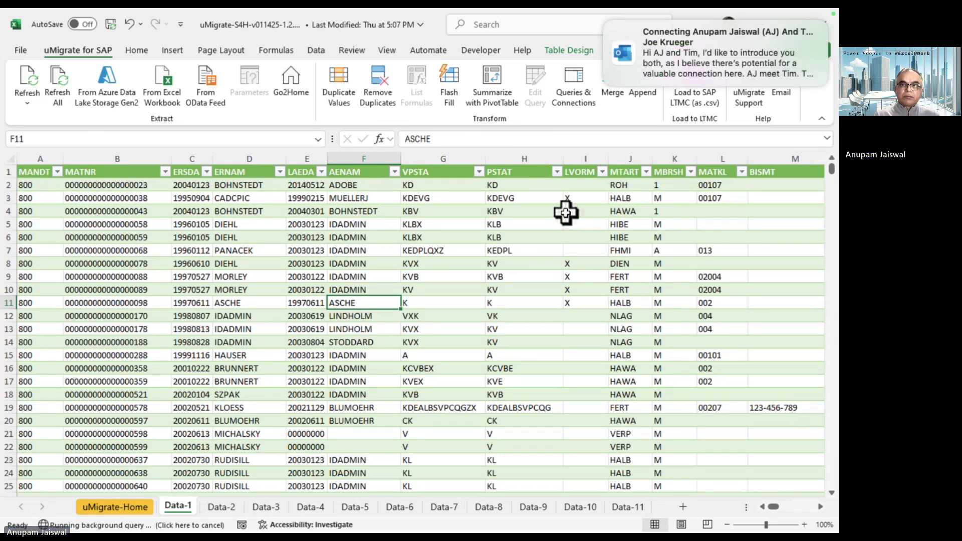
{"action": "left_click", "coordinate": [398, 274]}
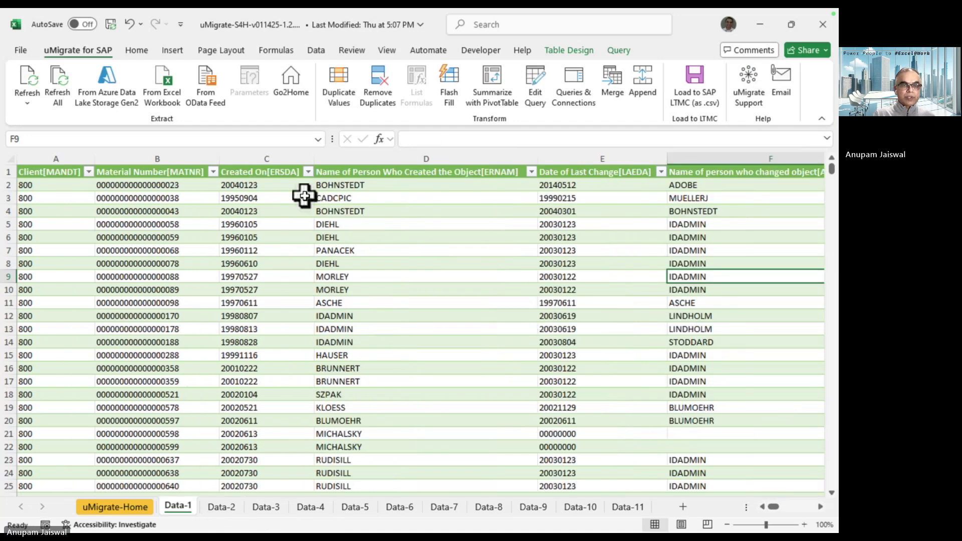
Check the labelled headers like Created On[ERSDA], then open the uMigrate Support agent page.
{"action": "left_click", "coordinate": [288, 172]}
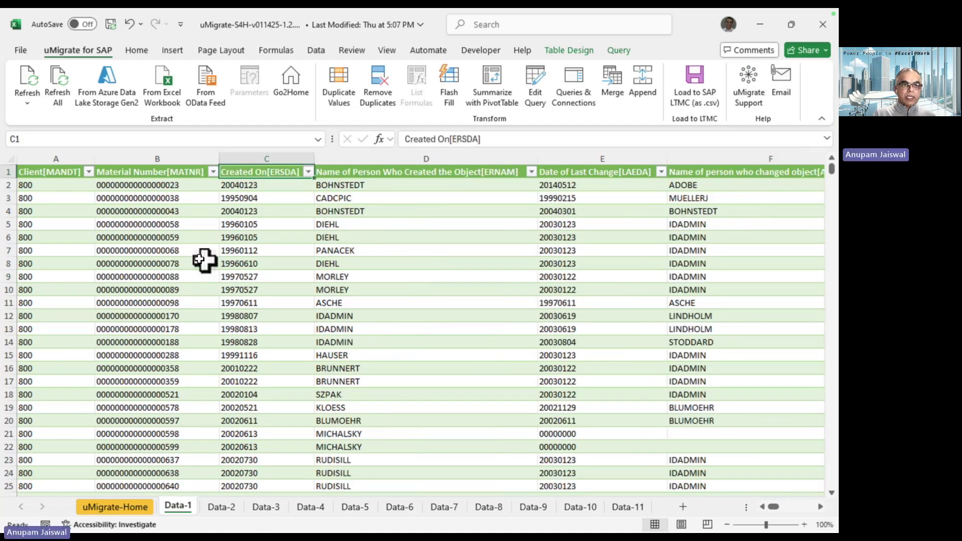
{"action": "left_click", "coordinate": [189, 173]}
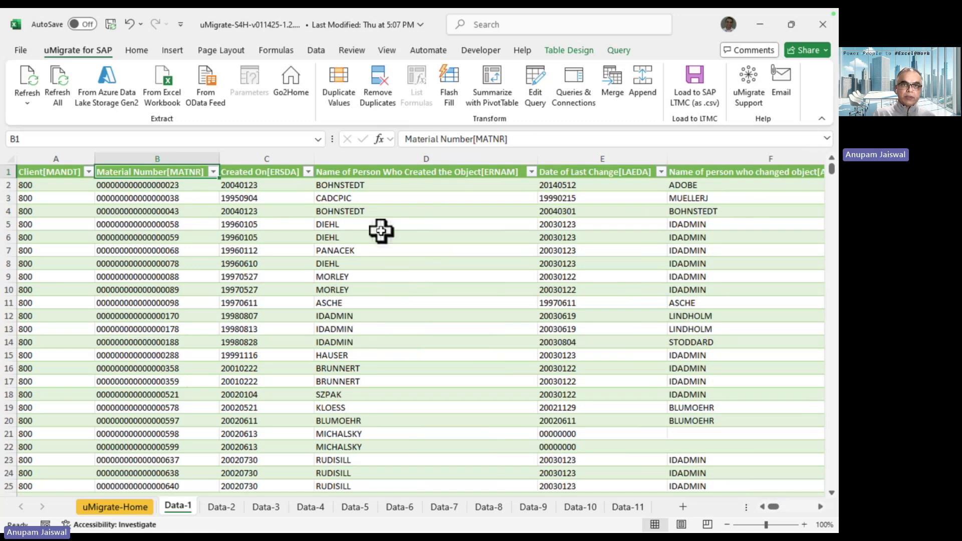
{"action": "left_click", "coordinate": [409, 173]}
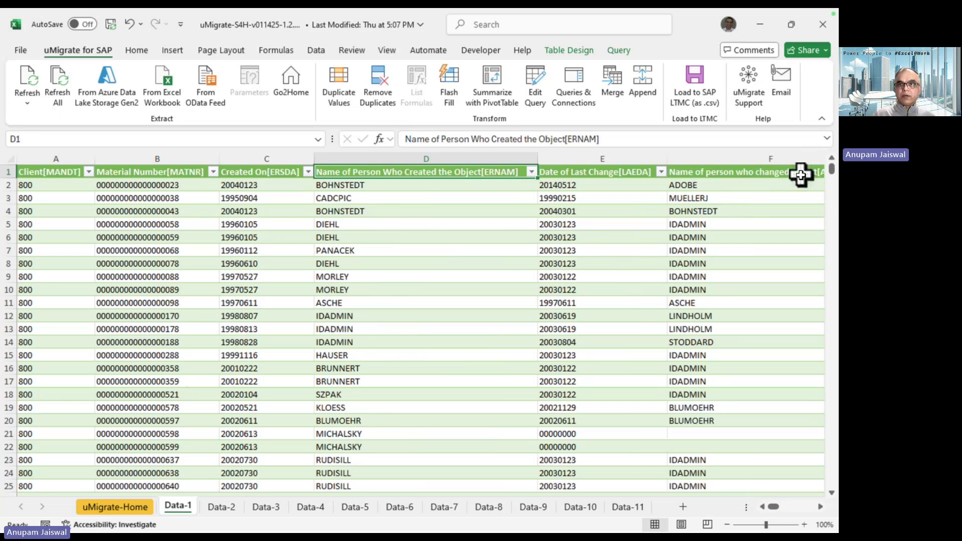
{"action": "left_click", "coordinate": [752, 105]}
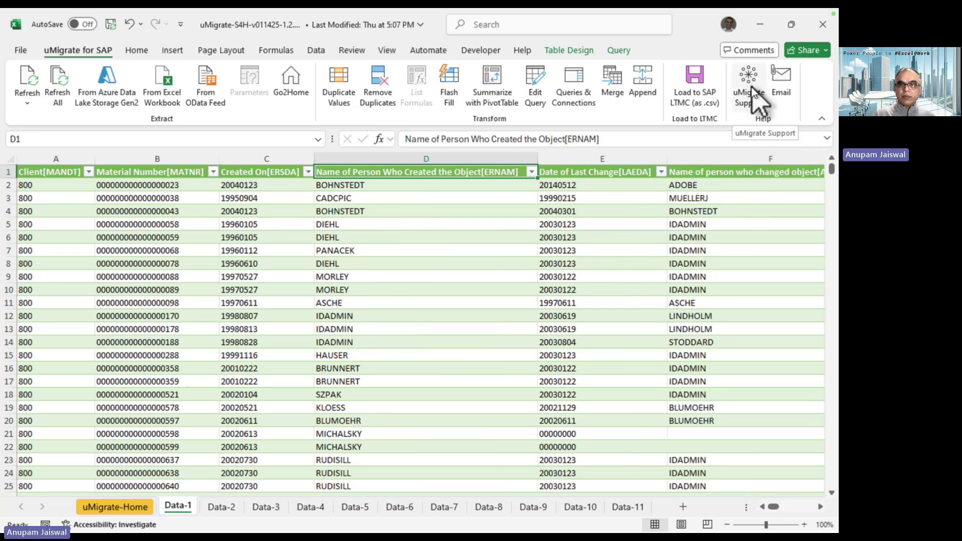
{"action": "left_click", "coordinate": [453, 315]}
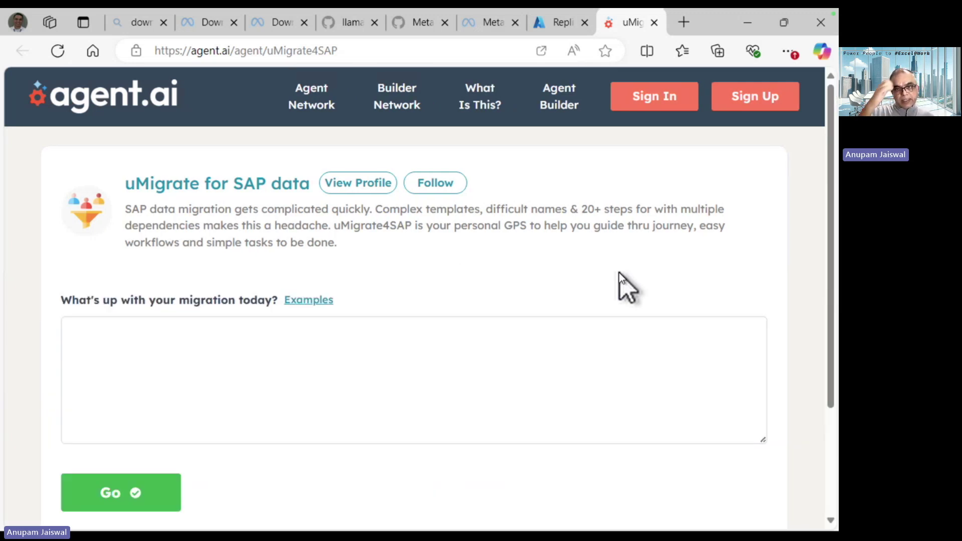
Ask uMigrate4SAP for a 'step by step guide for Material Master migration to S4HANA'.
{"action": "scroll", "coordinate": [795, 315], "scroll_direction": "down", "scroll_amount": 1}
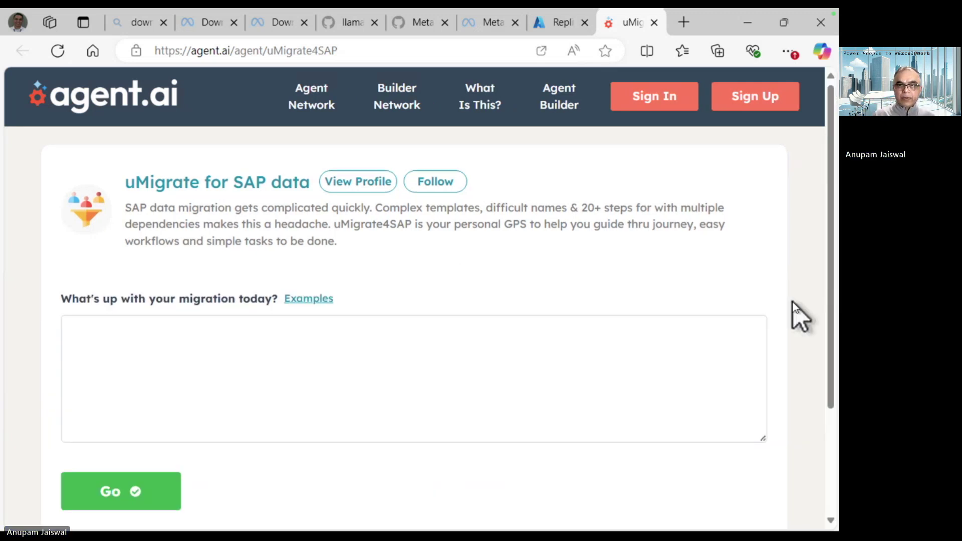
{"action": "left_click", "coordinate": [730, 351]}
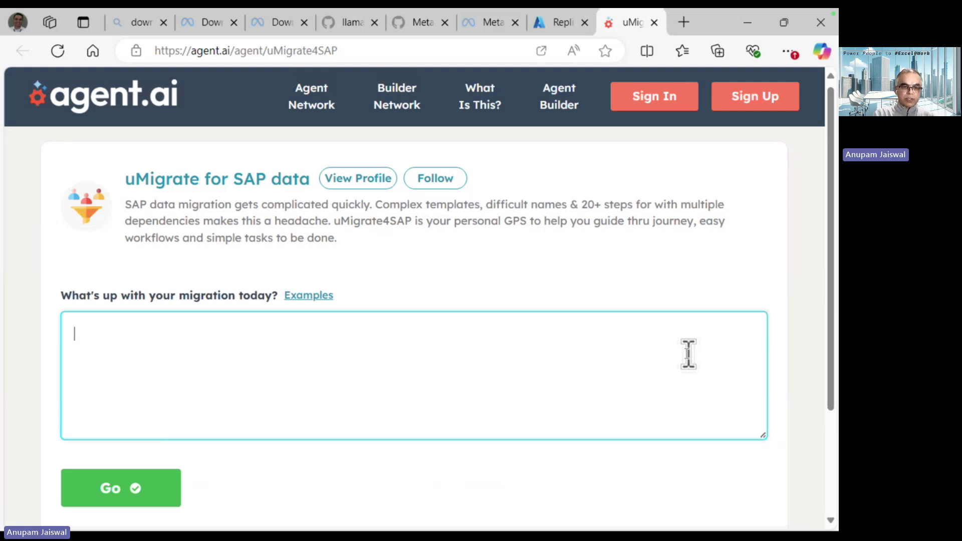
{"action": "type", "text": "steps"}
{"action": "key", "text": "BackSpace"}
{"action": "type", "text": "b"}
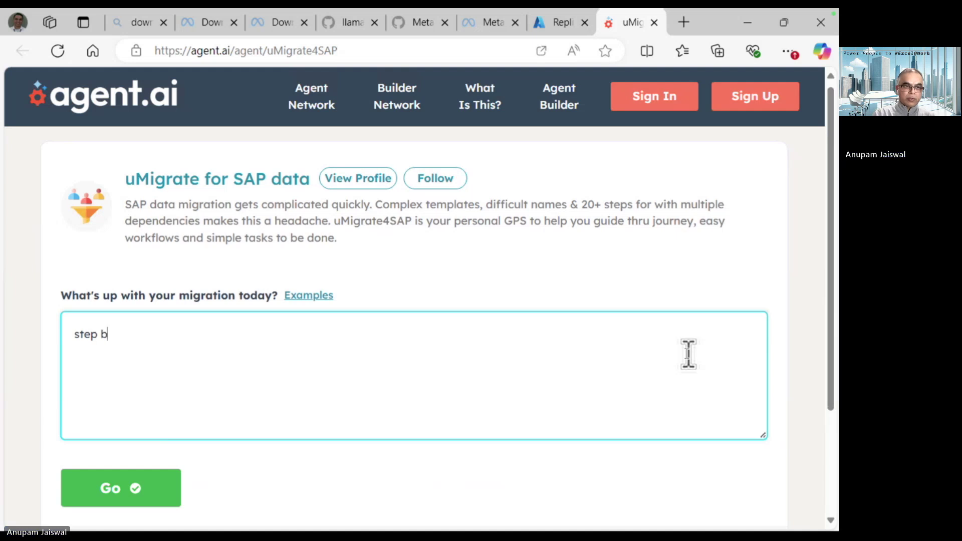
{"action": "type", "text": "y step "}
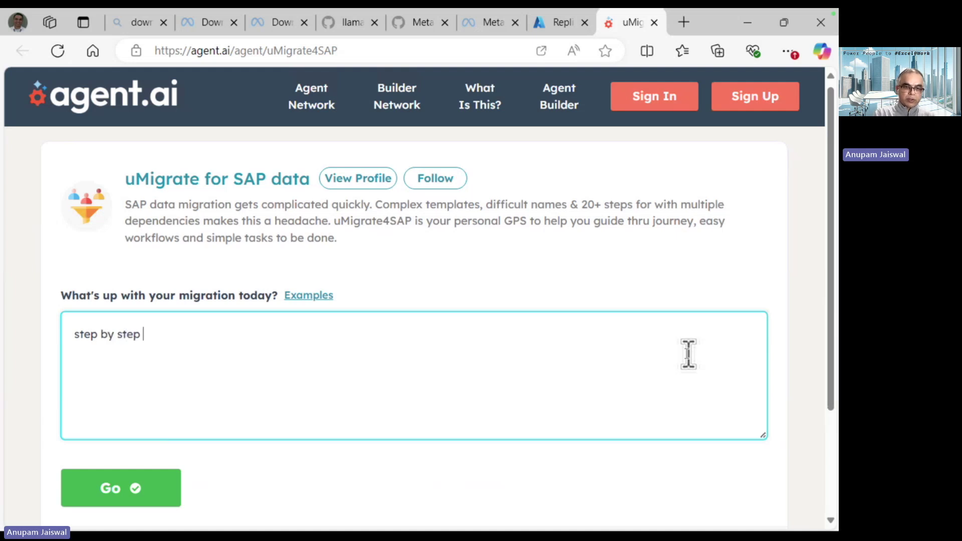
{"action": "type", "text": "guide for "}
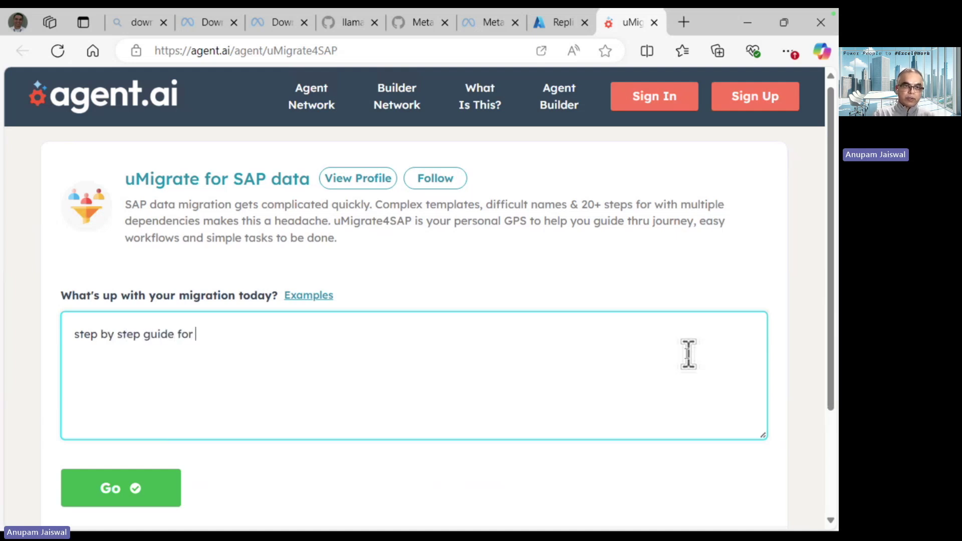
{"action": "type", "text": "Mater"}
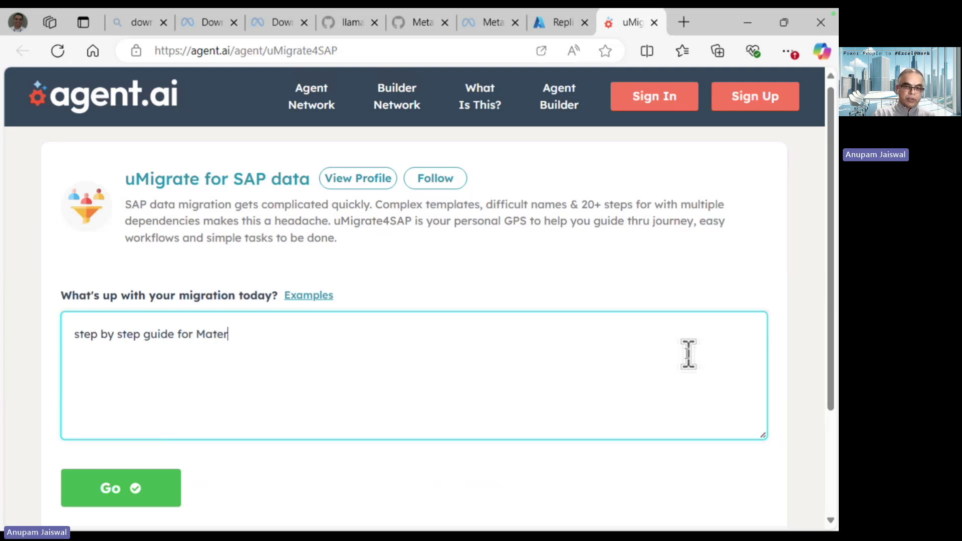
{"action": "type", "text": "ial Master"}
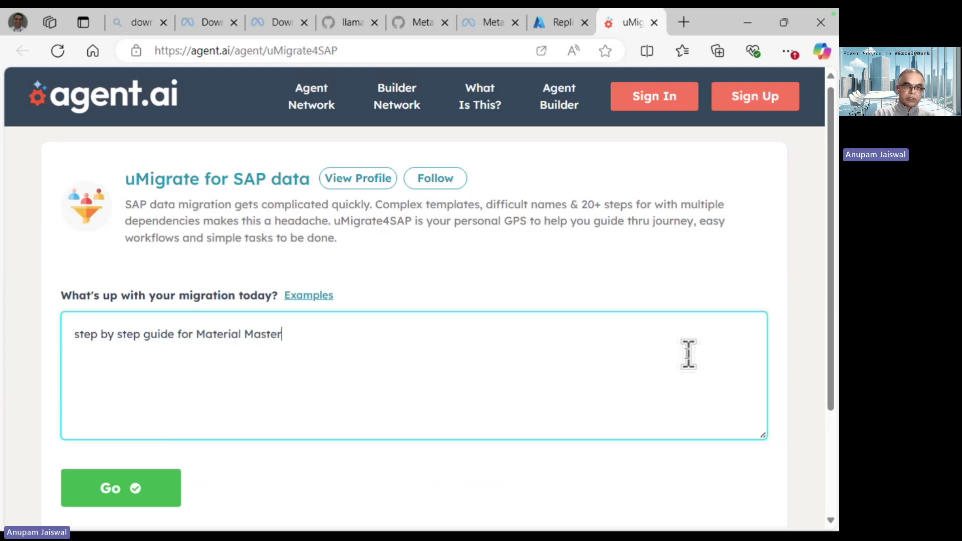
{"action": "type", "text": " migrati"}
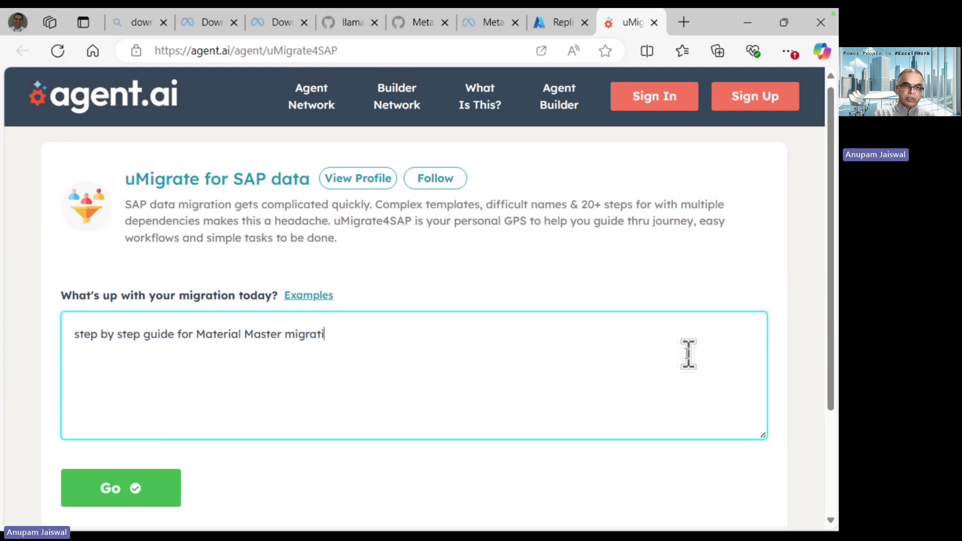
{"action": "type", "text": "on to "}
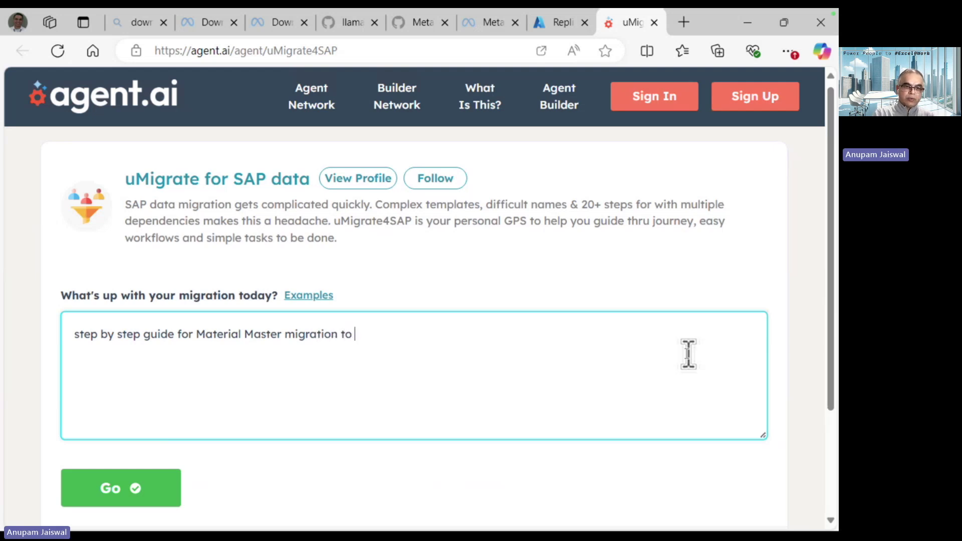
{"action": "type", "text": "S4HA"}
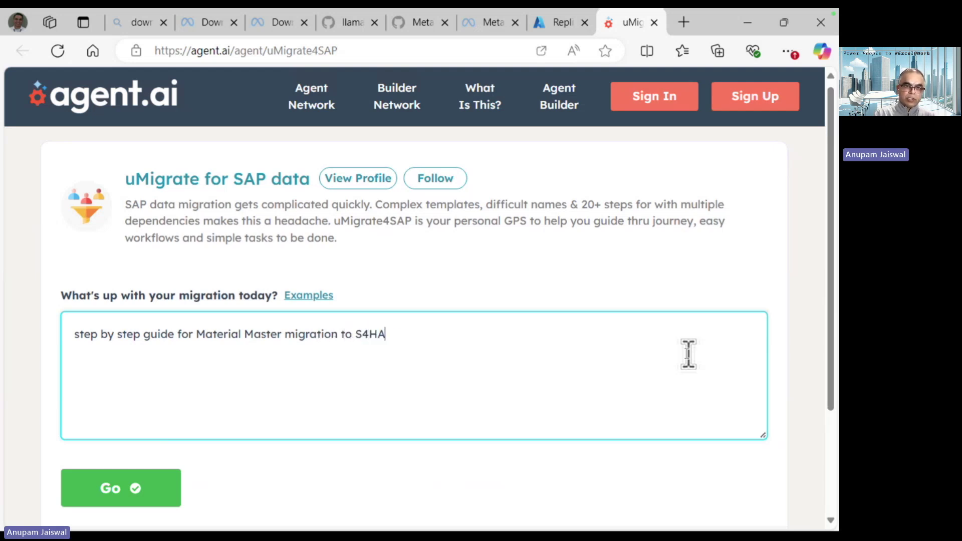
{"action": "type", "text": "NA"}
{"action": "left_click", "coordinate": [163, 491]}
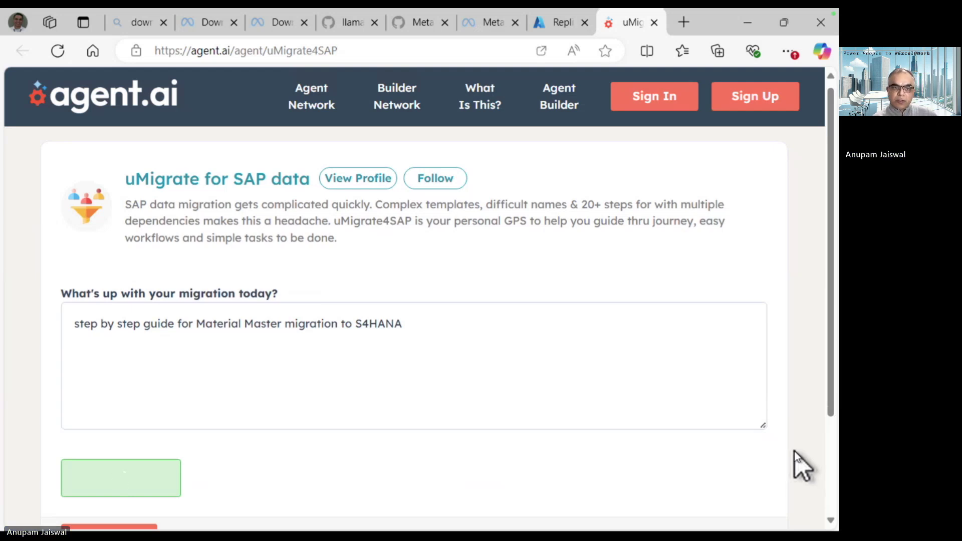
Scroll down to review uMigrate4SAP's findings on migrating the Material Master to S4HANA.
{"action": "scroll", "coordinate": [802, 466], "scroll_direction": "down", "scroll_amount": 1}
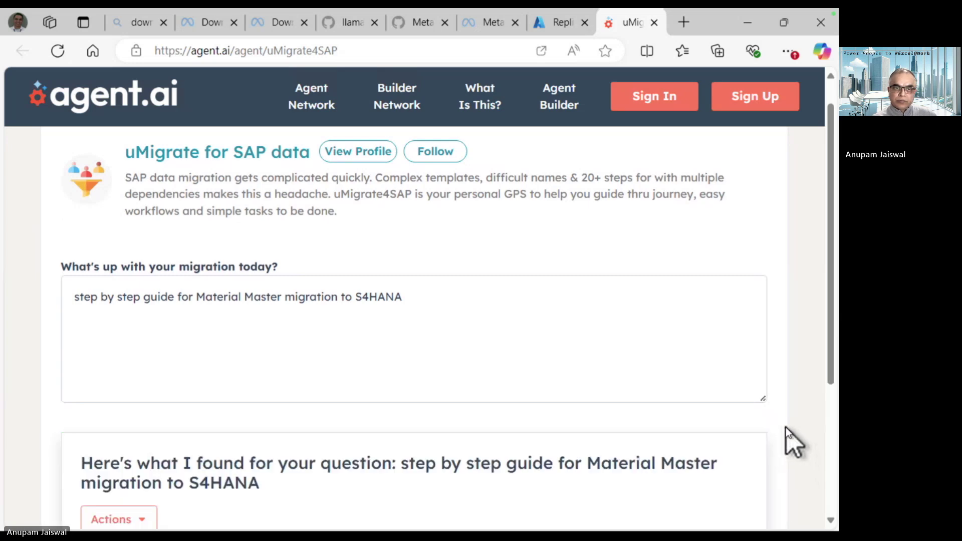
{"action": "scroll", "coordinate": [794, 441], "scroll_direction": "up", "scroll_amount": 5}
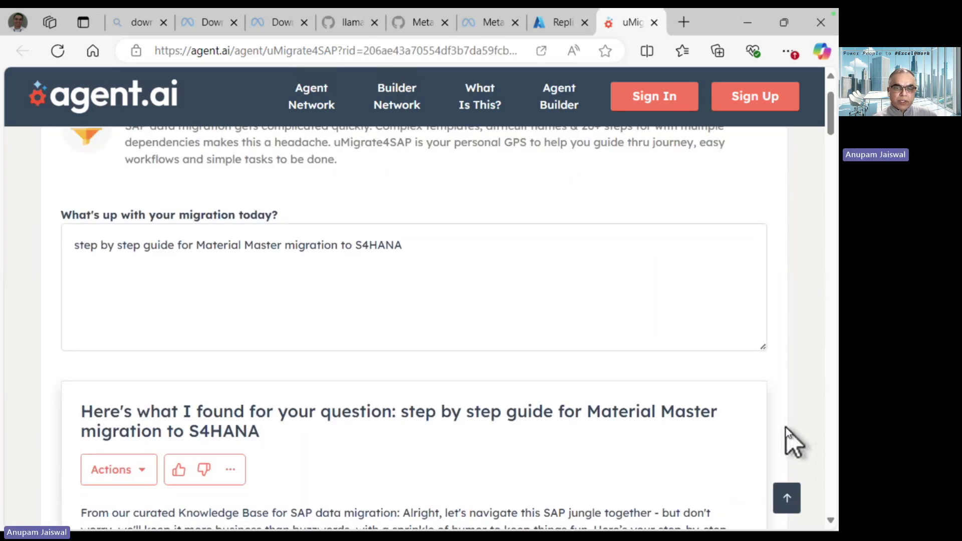
{"action": "scroll", "coordinate": [794, 442], "scroll_direction": "down", "scroll_amount": 5}
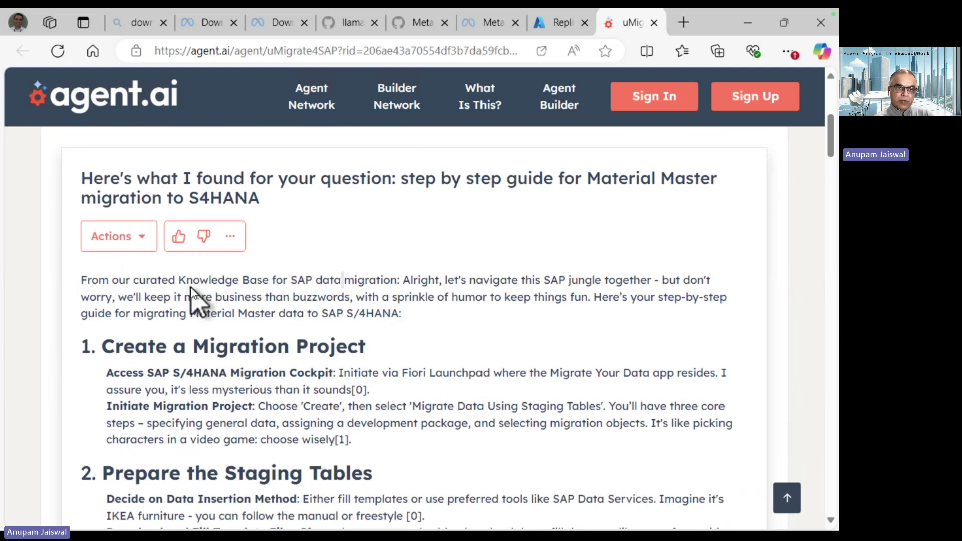
{"action": "left_click_drag", "start_coordinate": [266, 283], "coordinate": [382, 279]}
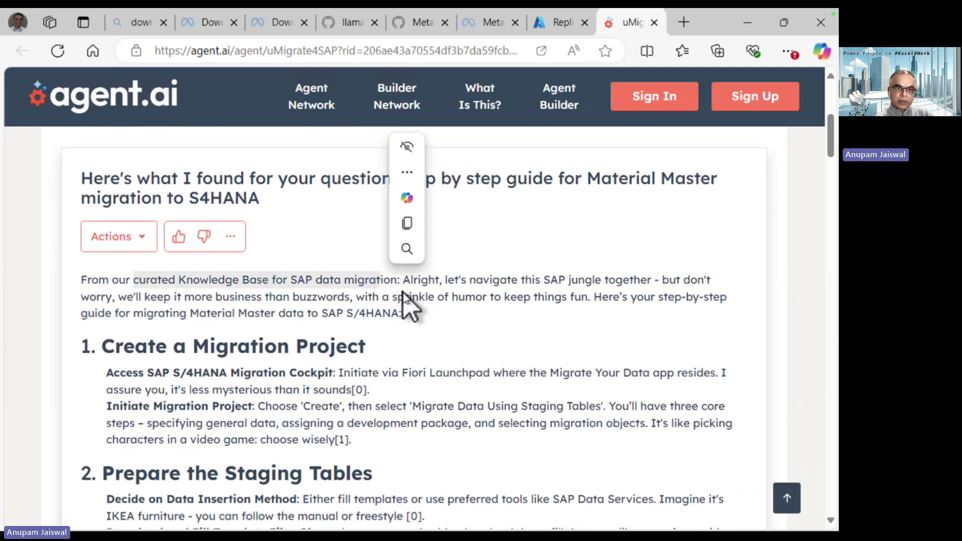
{"action": "left_click", "coordinate": [423, 321]}
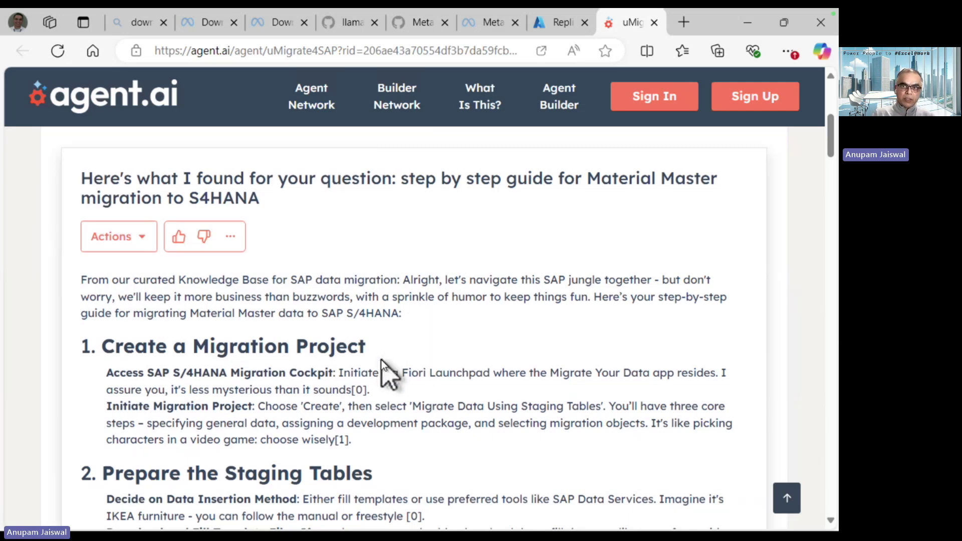
{"action": "scroll", "coordinate": [381, 359], "scroll_direction": "down", "scroll_amount": 3}
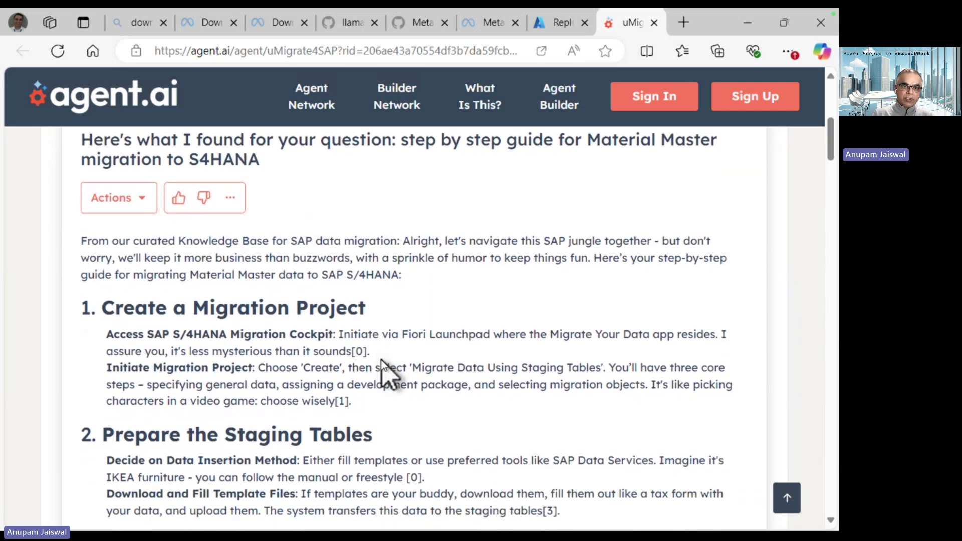
{"action": "scroll", "coordinate": [381, 360], "scroll_direction": "down", "scroll_amount": 5}
{"action": "scroll", "coordinate": [381, 360], "scroll_direction": "up", "scroll_amount": 4}
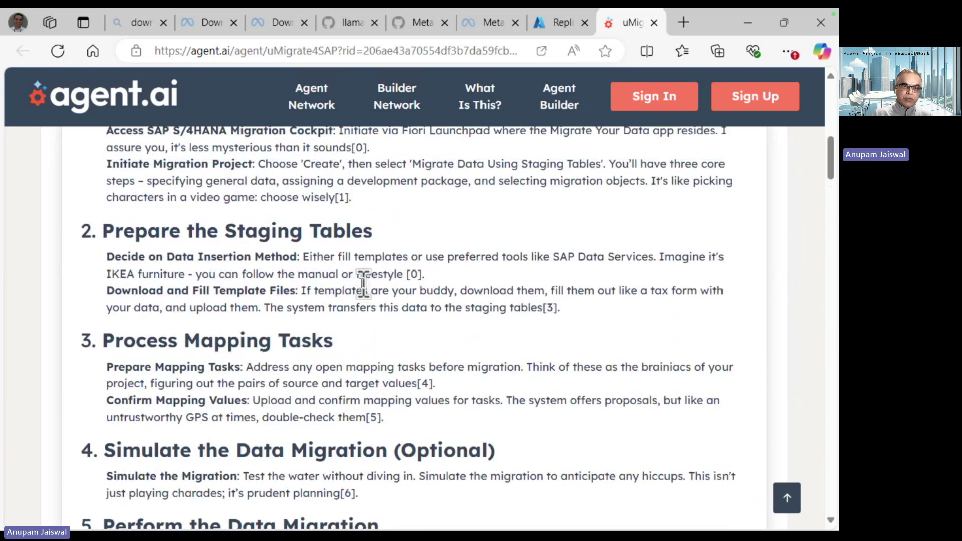
{"action": "scroll", "coordinate": [363, 284], "scroll_direction": "down", "scroll_amount": 10}
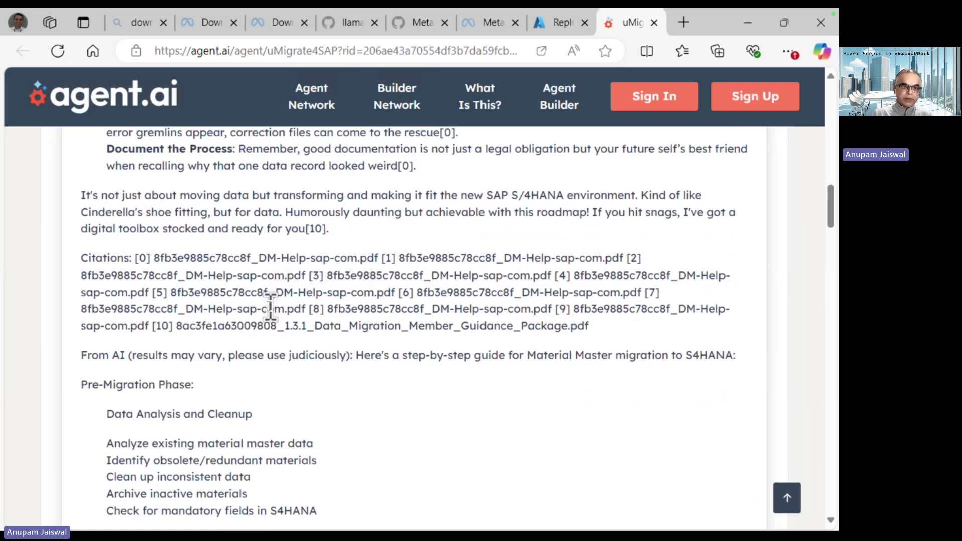
{"action": "scroll", "coordinate": [269, 306], "scroll_direction": "down", "scroll_amount": 3}
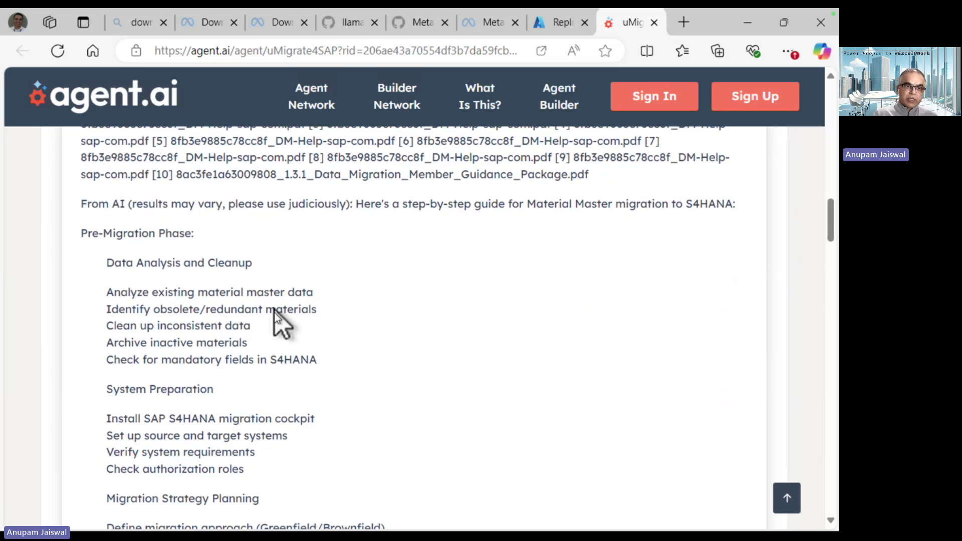
{"action": "scroll", "coordinate": [275, 319], "scroll_direction": "down", "scroll_amount": 5}
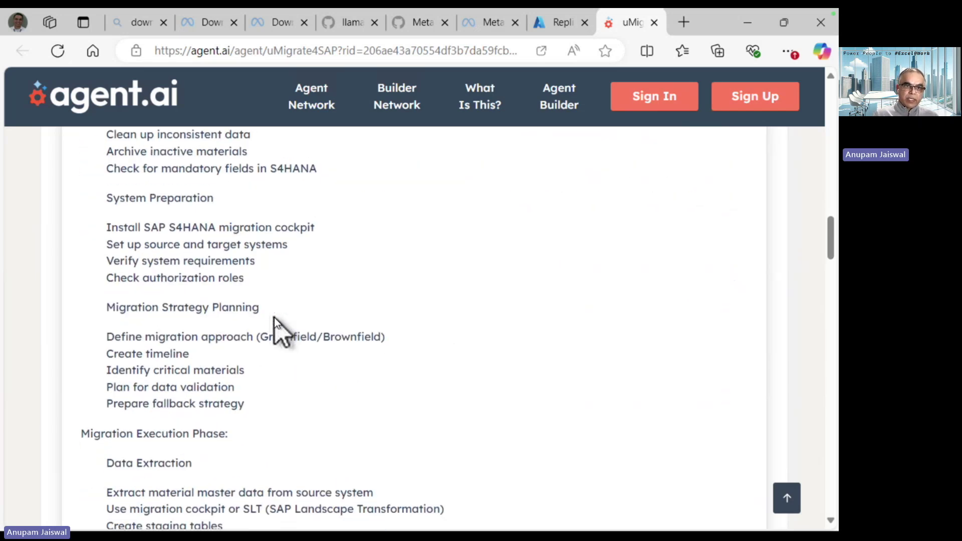
{"action": "scroll", "coordinate": [274, 319], "scroll_direction": "down", "scroll_amount": 8}
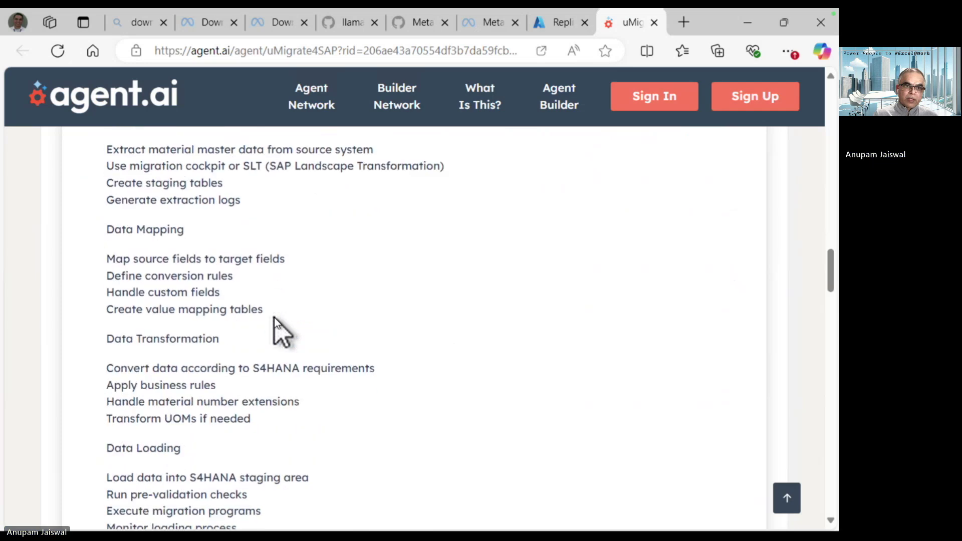
{"action": "scroll", "coordinate": [552, 315], "scroll_direction": "up", "scroll_amount": 8}
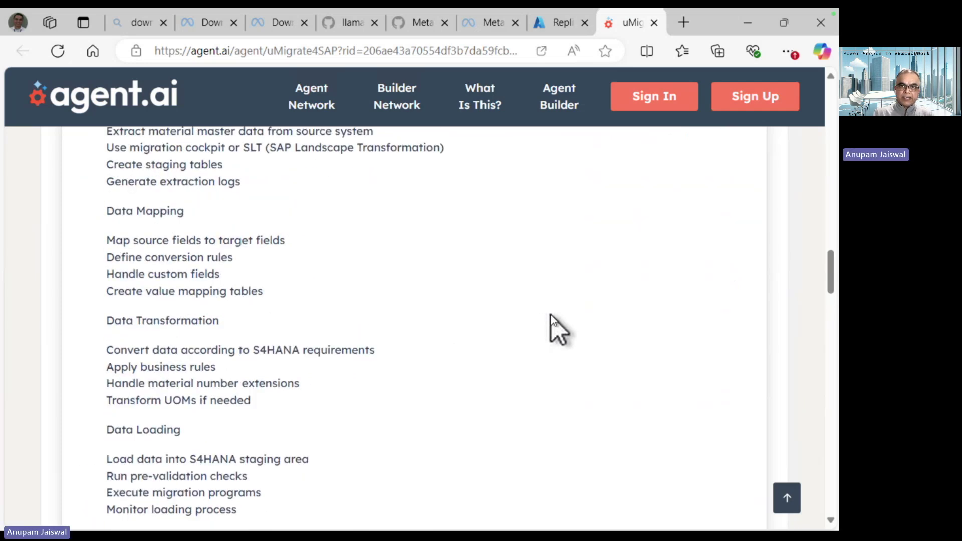
{"action": "scroll", "coordinate": [551, 315], "scroll_direction": "up", "scroll_amount": 15}
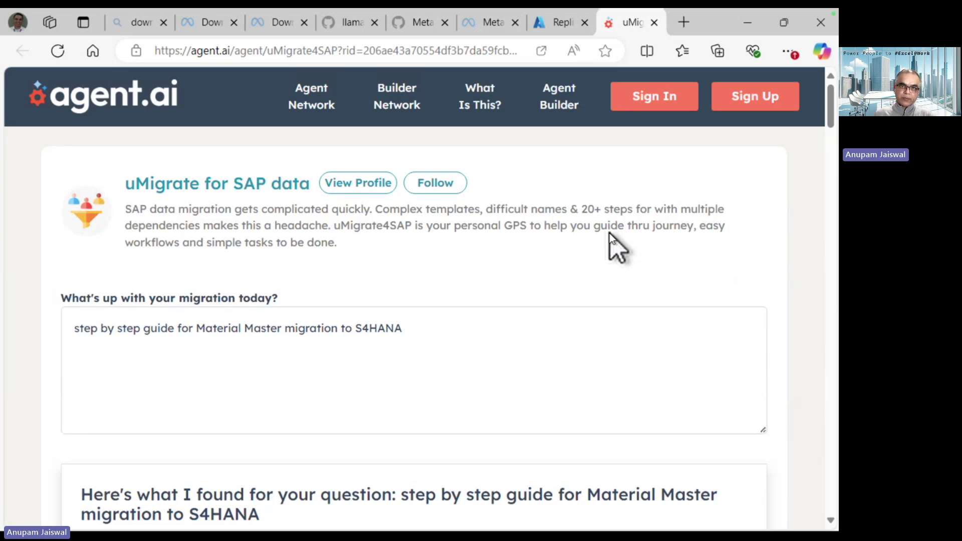
{"action": "key", "text": "super+Tab"}
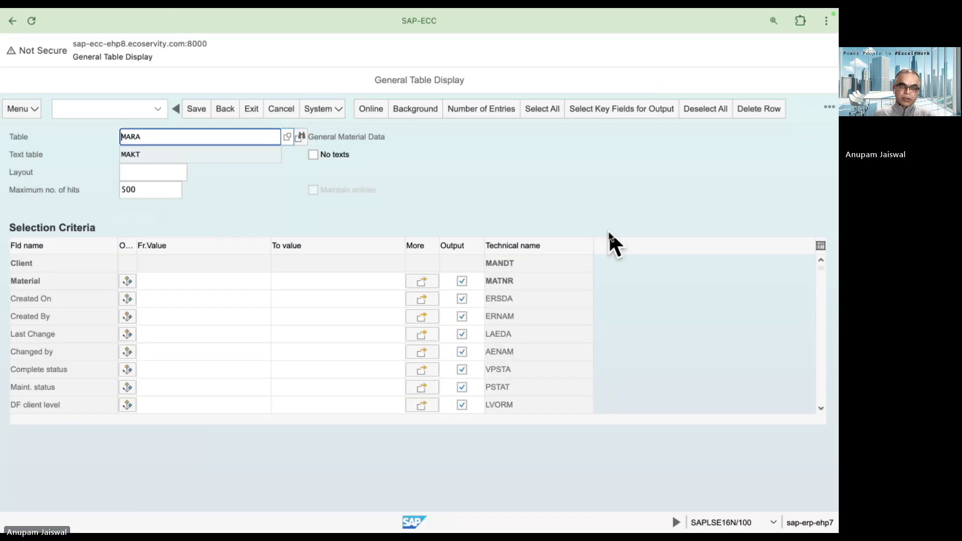
{"action": "key", "text": "super+Tab"}
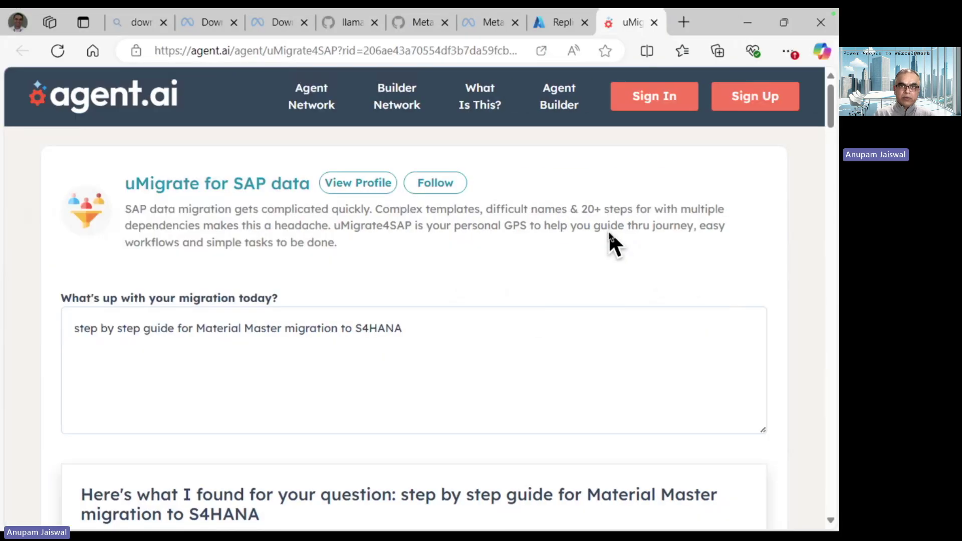